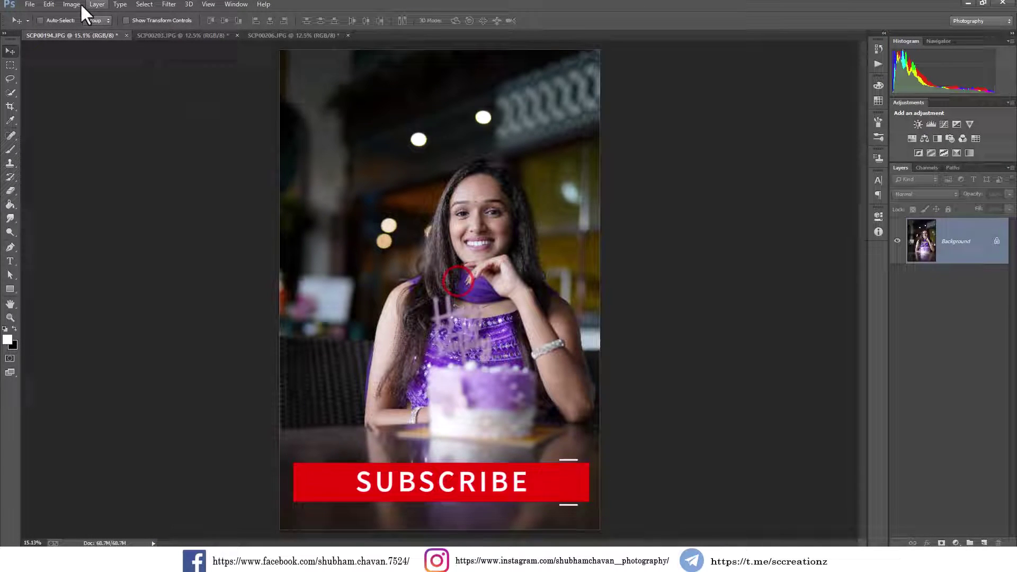
- Apply Levels with input values 3 / 0.9 / 250 to slightly darken the portrait
{"action": "left_click", "coordinate": [72, 4]}
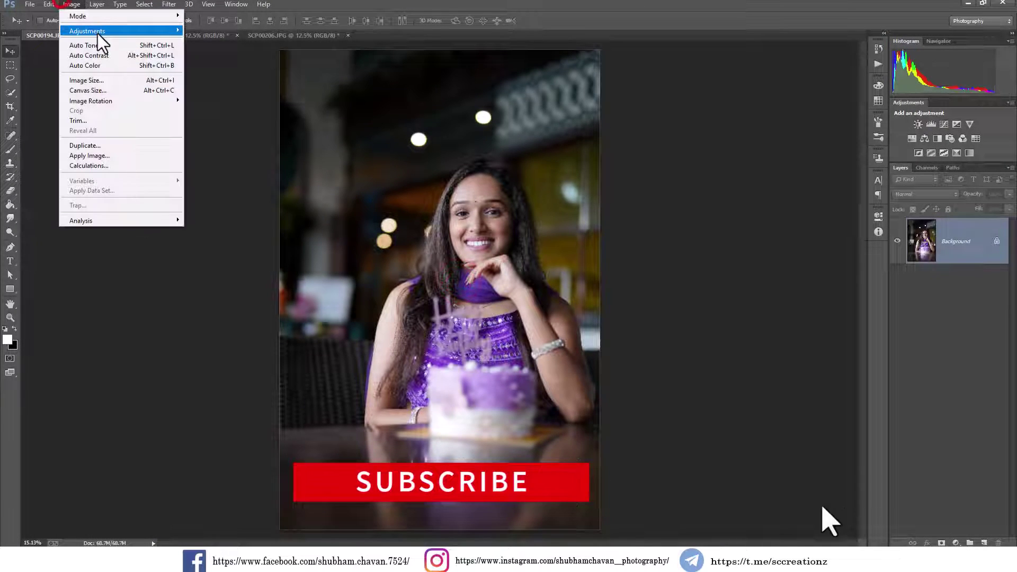
{"action": "left_click", "coordinate": [97, 34]}
{"action": "left_click", "coordinate": [200, 38]}
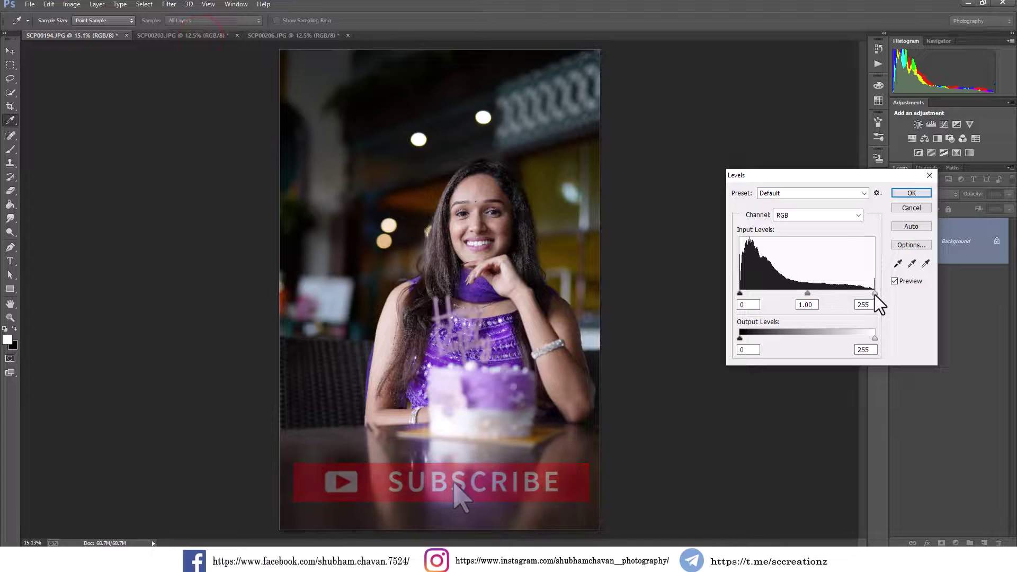
{"action": "left_click_drag", "start_coordinate": [875, 294], "coordinate": [872, 293]}
{"action": "left_click", "coordinate": [806, 293]}
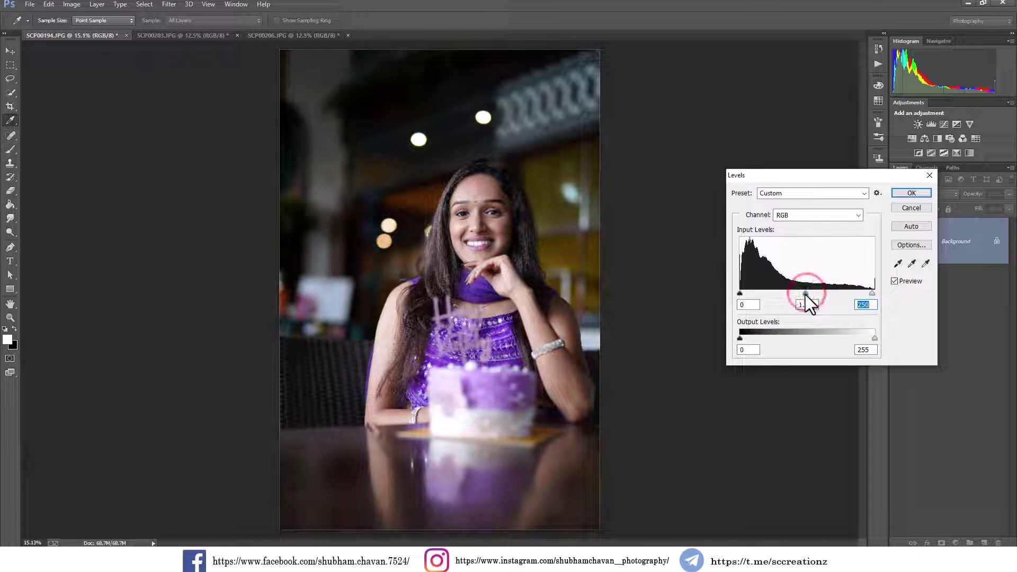
{"action": "left_click_drag", "start_coordinate": [740, 294], "coordinate": [742, 293]}
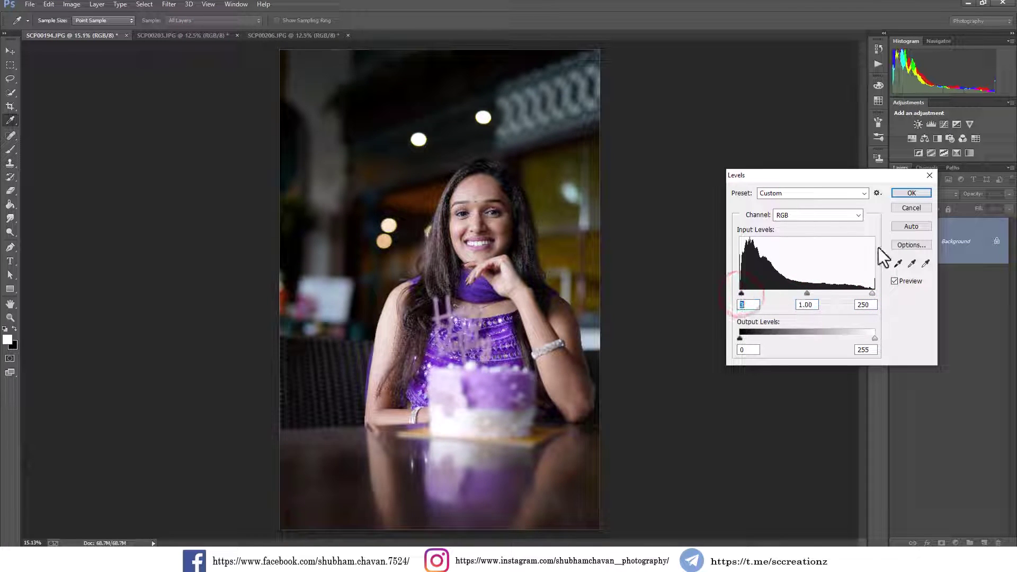
{"action": "left_click_drag", "start_coordinate": [809, 294], "coordinate": [811, 295]}
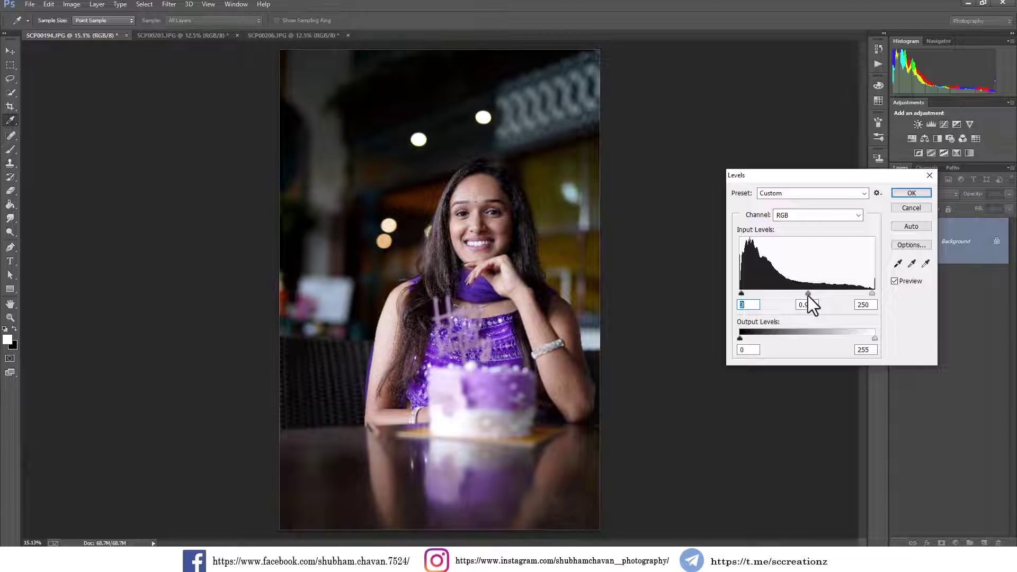
{"action": "left_click", "coordinate": [907, 190]}
- Confirm the levels and duplicate the Background layer into a copy
{"action": "key", "text": "v"}
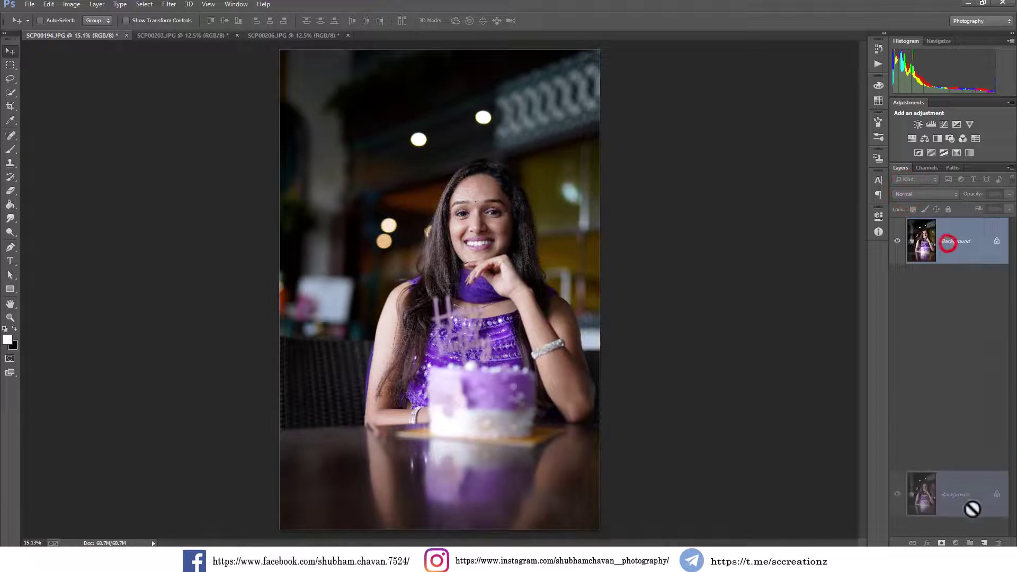
{"action": "left_click_drag", "start_coordinate": [948, 253], "coordinate": [984, 543]}
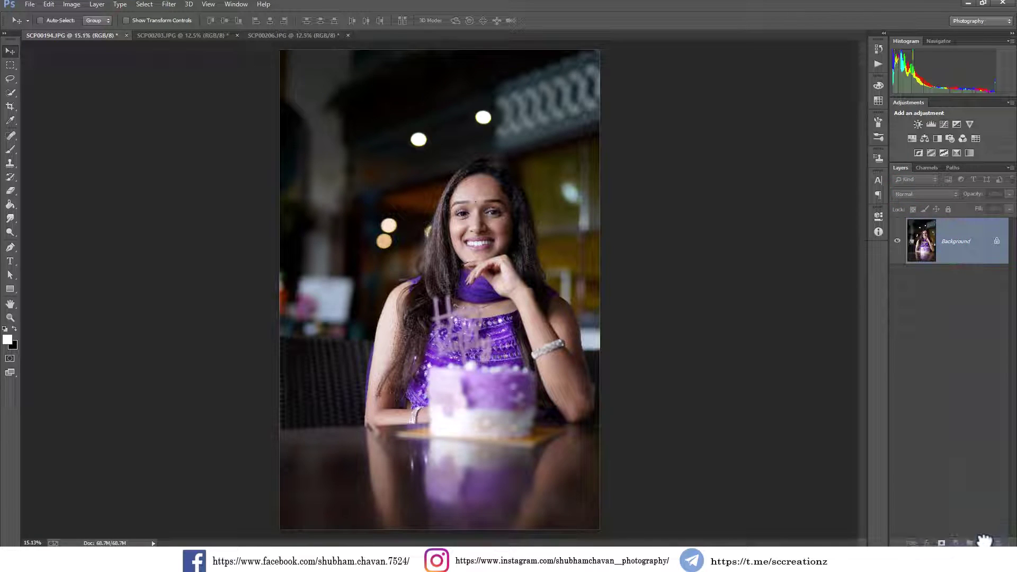
{"action": "left_click", "coordinate": [169, 4]}
- In Camera Raw Basic, set Tint -8, Exposure +0.10, Contrast -25, Highlights -33, Shadows +56, Blacks -32, Clarity +26
{"action": "left_click", "coordinate": [215, 65]}
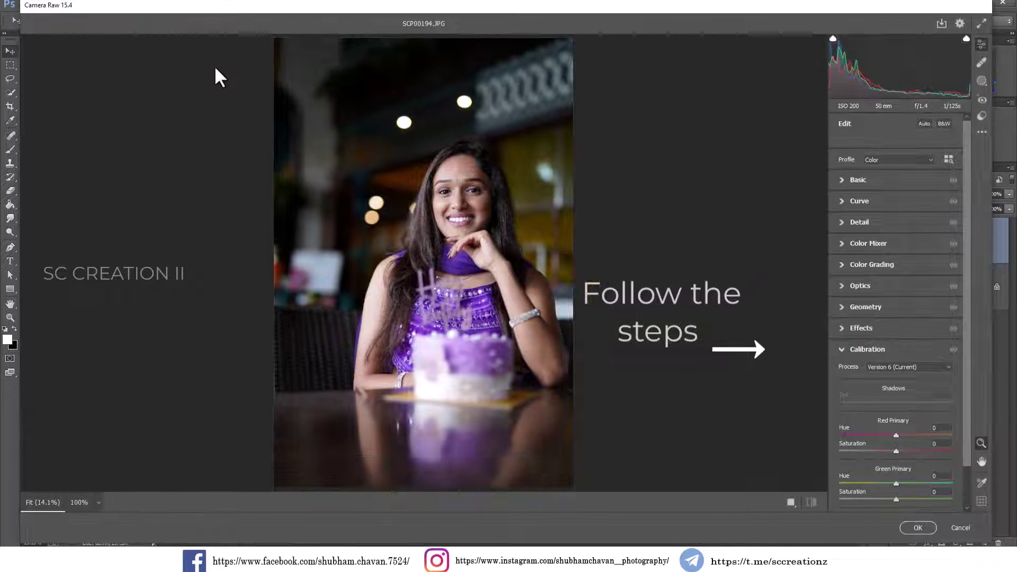
{"action": "left_click", "coordinate": [859, 180]}
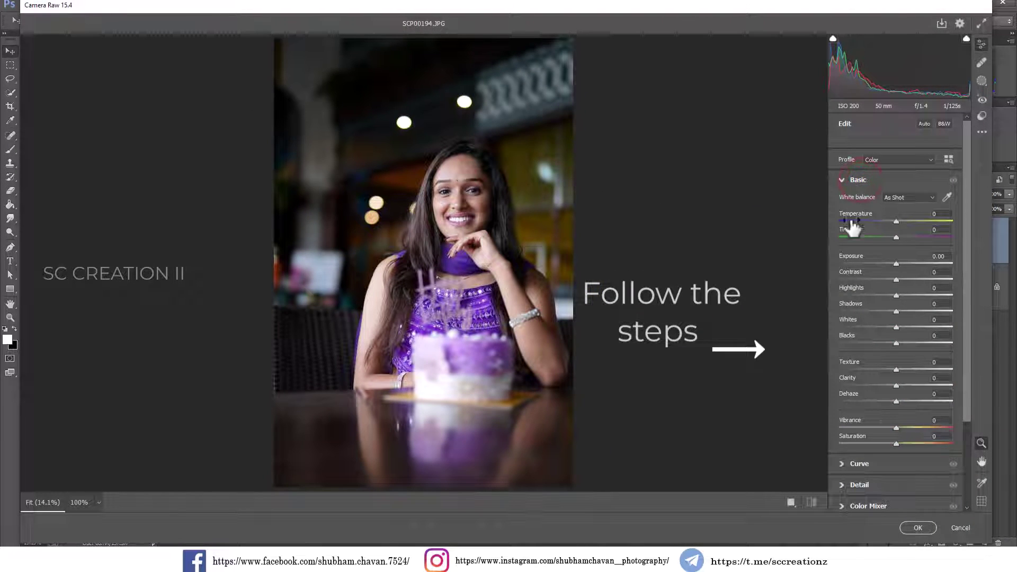
{"action": "left_click_drag", "start_coordinate": [897, 238], "coordinate": [898, 226]}
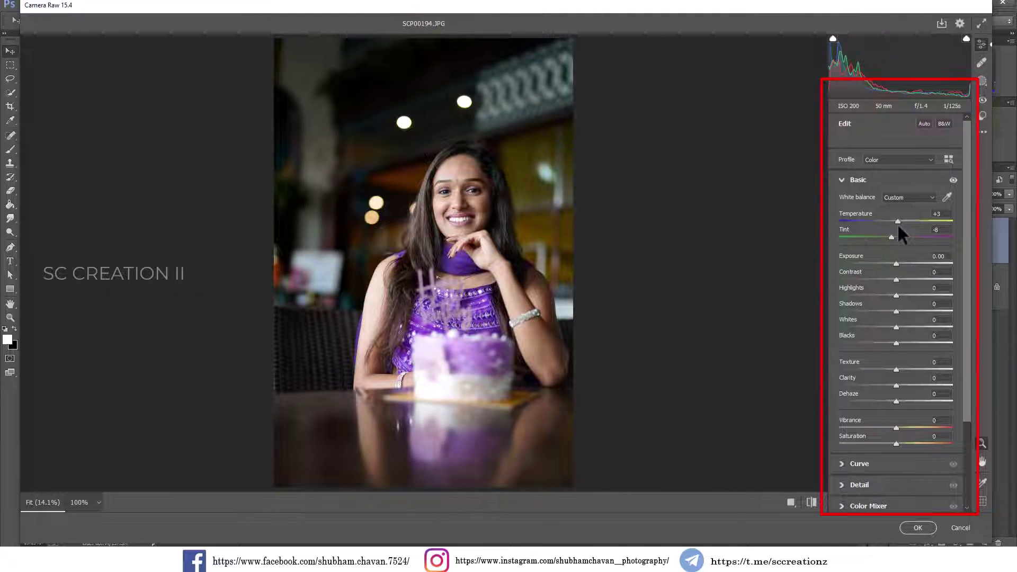
{"action": "left_click_drag", "start_coordinate": [895, 261], "coordinate": [881, 280]}
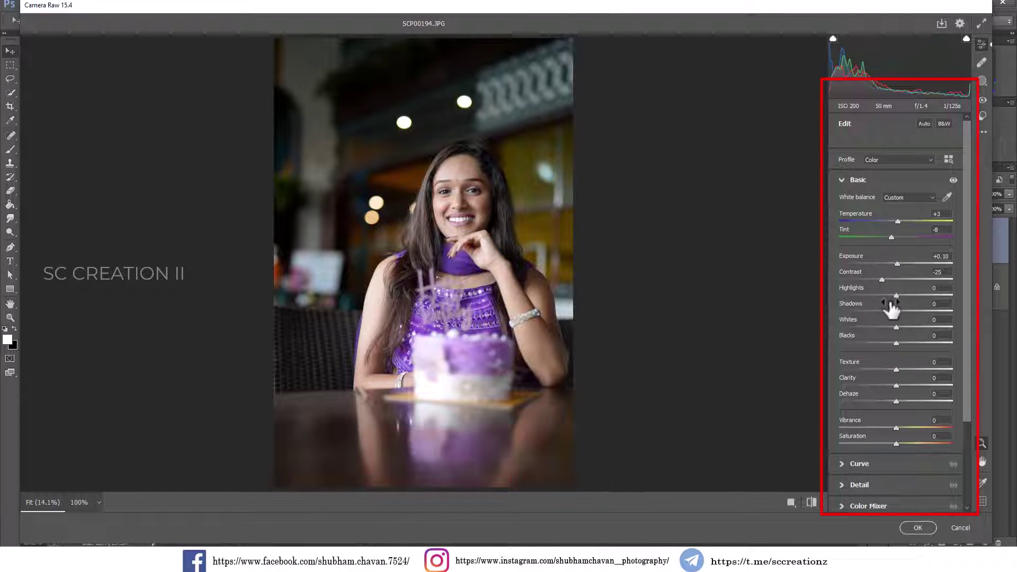
{"action": "mouse_move", "coordinate": [895, 295]}
{"action": "left_mouse_down"}
{"action": "mouse_move", "coordinate": [865, 295]}
{"action": "mouse_move", "coordinate": [927, 311]}
{"action": "left_mouse_up"}
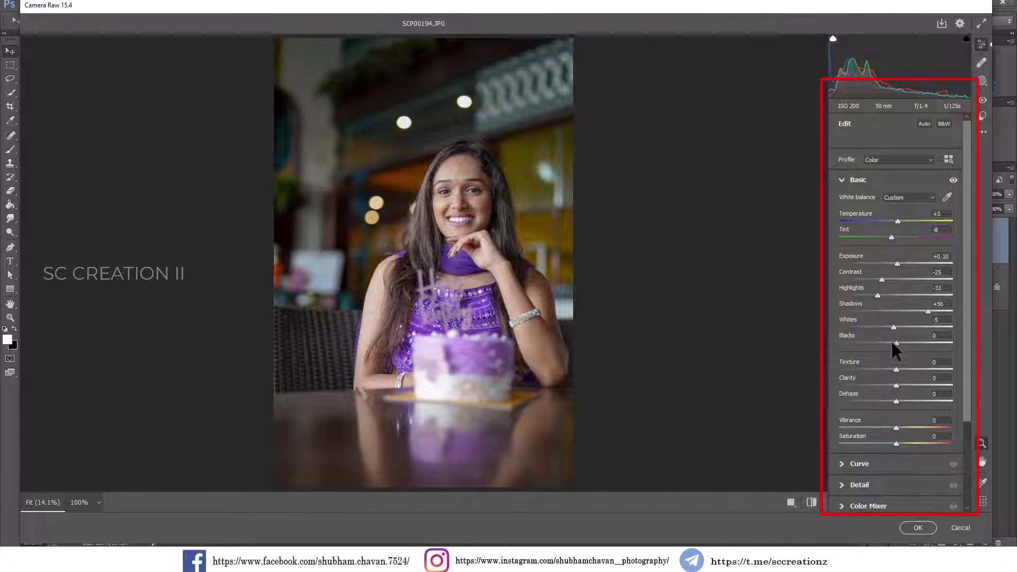
{"action": "left_click_drag", "start_coordinate": [892, 344], "coordinate": [880, 343]}
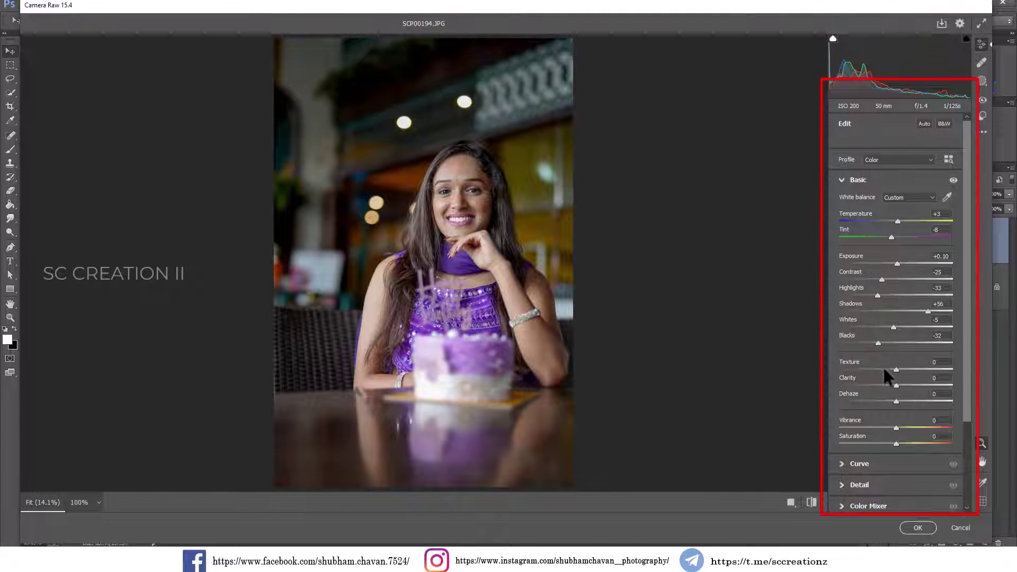
{"action": "left_click_drag", "start_coordinate": [895, 385], "coordinate": [911, 385]}
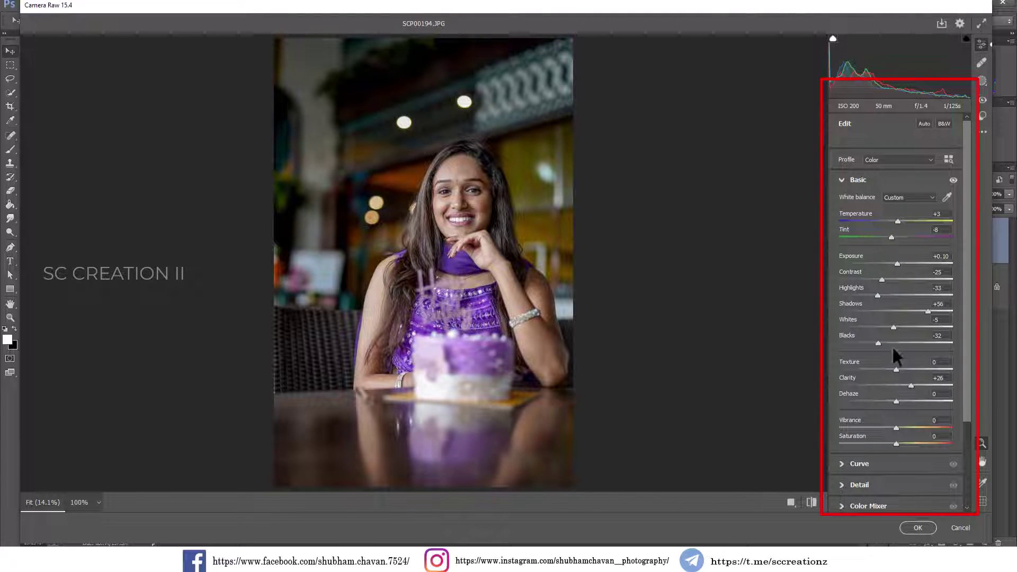
- Set the parametric tone curve to Highlights -28 and Shadows +17
{"action": "left_click", "coordinate": [846, 181]}
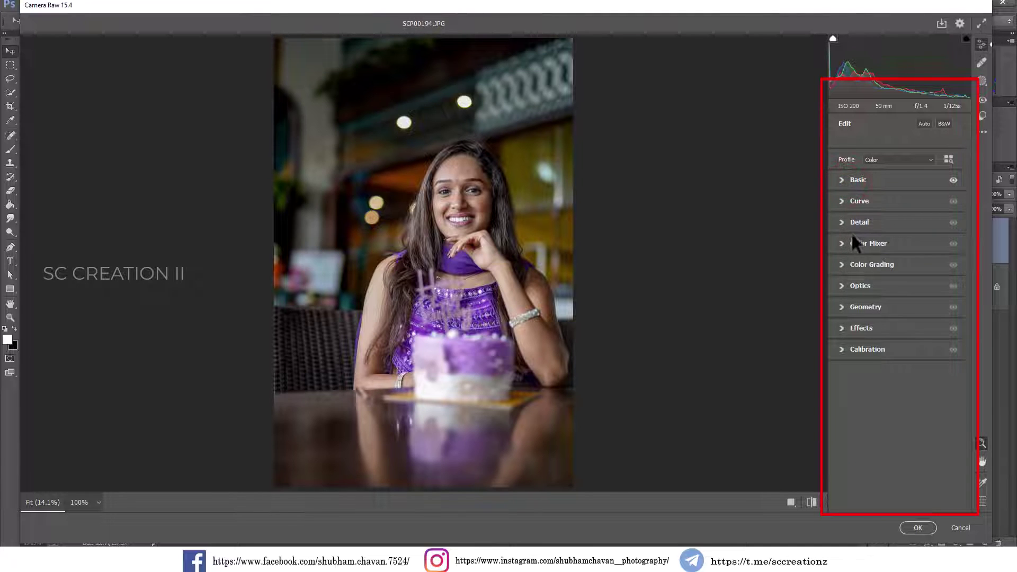
{"action": "left_click", "coordinate": [848, 204]}
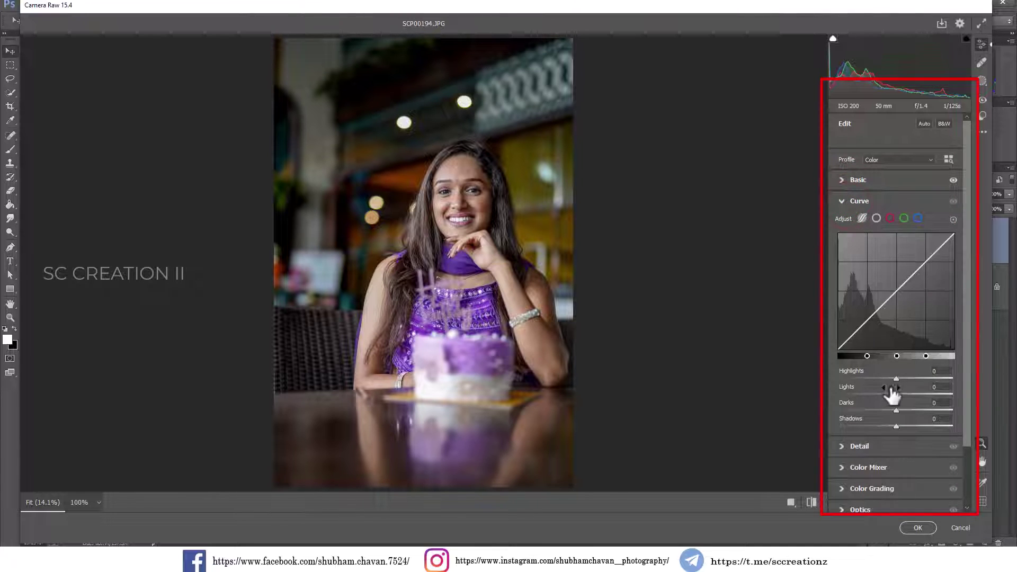
{"action": "mouse_move", "coordinate": [895, 378]}
{"action": "left_mouse_down"}
{"action": "mouse_move", "coordinate": [873, 378]}
{"action": "mouse_move", "coordinate": [907, 394]}
{"action": "mouse_move", "coordinate": [901, 426]}
{"action": "mouse_move", "coordinate": [895, 410]}
{"action": "mouse_move", "coordinate": [910, 426]}
{"action": "mouse_move", "coordinate": [900, 395]}
{"action": "mouse_move", "coordinate": [906, 426]}
{"action": "left_mouse_up"}
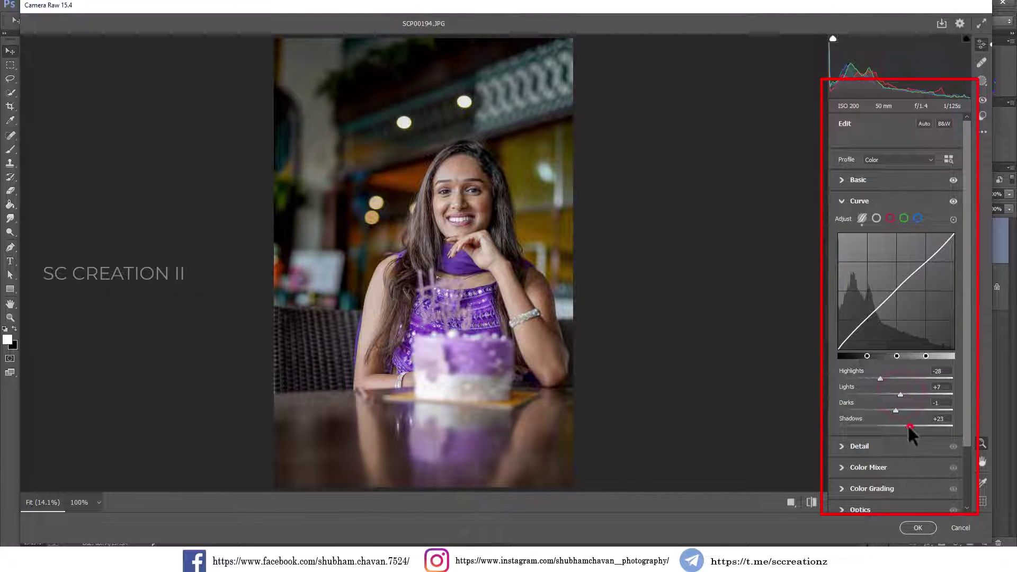
- Set Sharpening 22, Noise Reduction 21 and Color Noise Reduction 25, checking the face up close
{"action": "left_click", "coordinate": [843, 199]}
{"action": "left_click", "coordinate": [855, 222]}
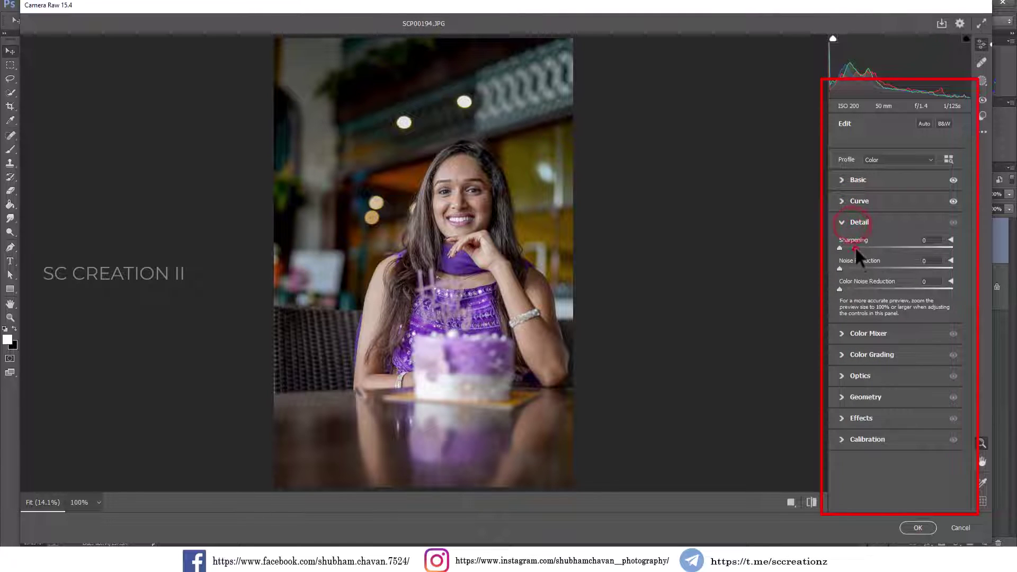
{"action": "left_click", "coordinate": [856, 247]}
{"action": "left_click_drag", "start_coordinate": [853, 268], "coordinate": [863, 268]}
{"action": "left_click", "coordinate": [867, 290]}
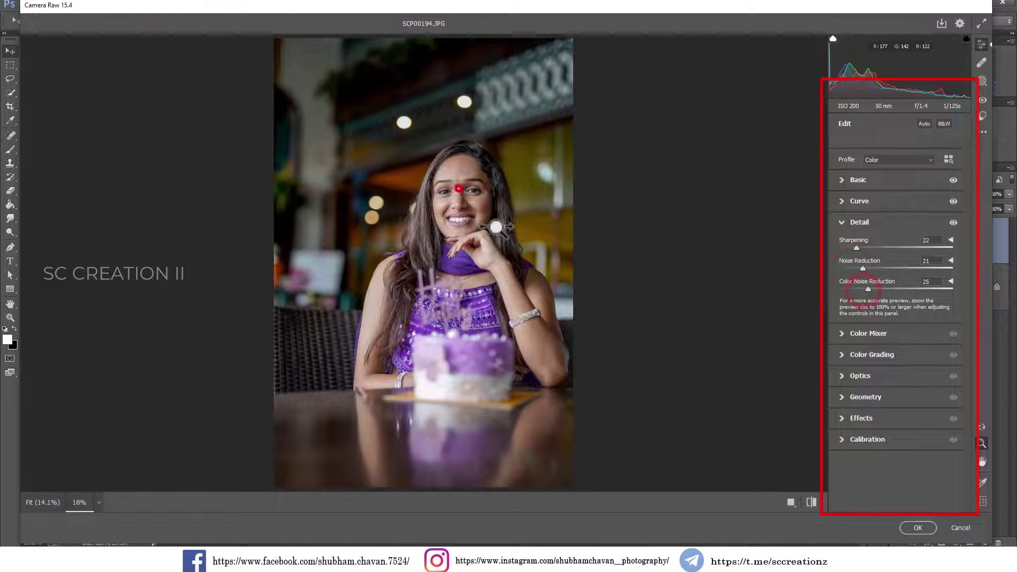
{"action": "left_click", "coordinate": [455, 188]}
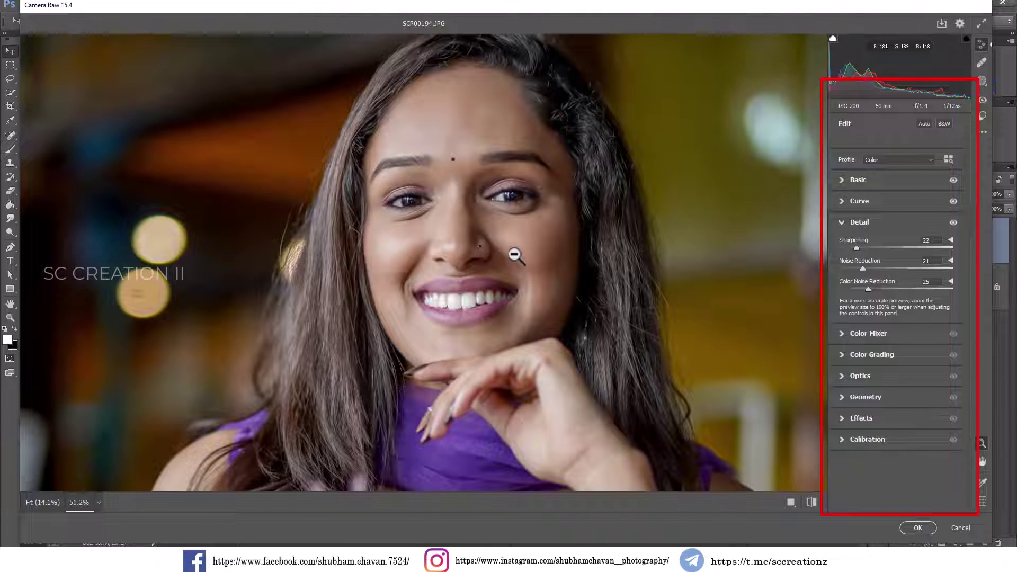
{"action": "left_click", "coordinate": [514, 254]}
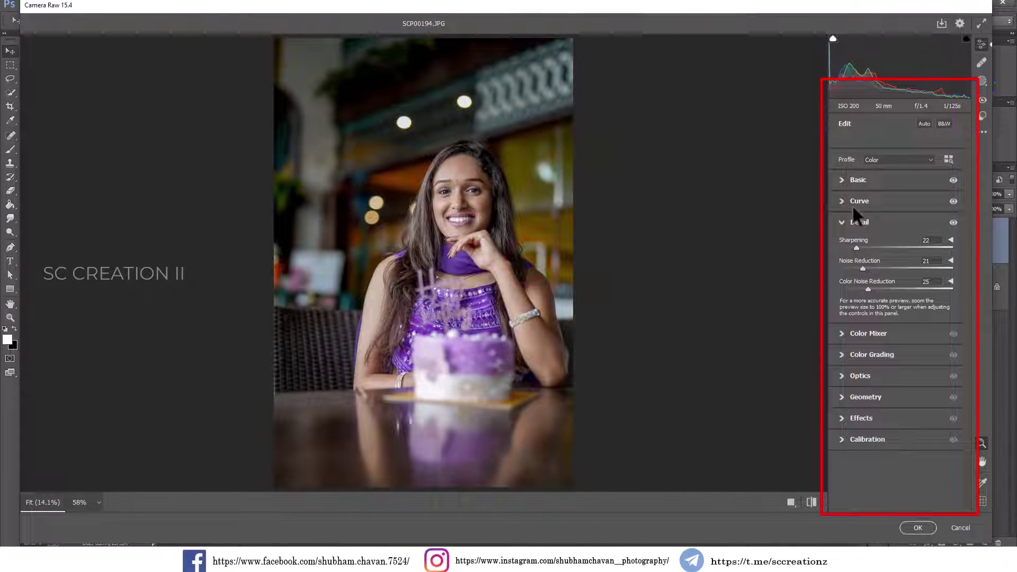
{"action": "left_click", "coordinate": [851, 223]}
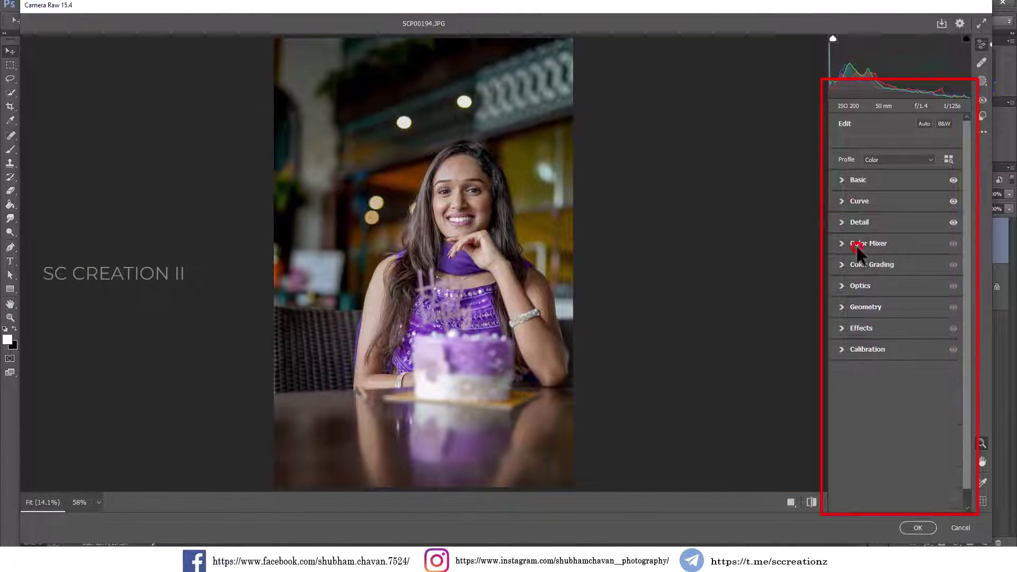
- Set Color Mixer HSL hues to Yellows -35, Greens -100, Aquas -10 and Blues +27
{"action": "left_click", "coordinate": [857, 243]}
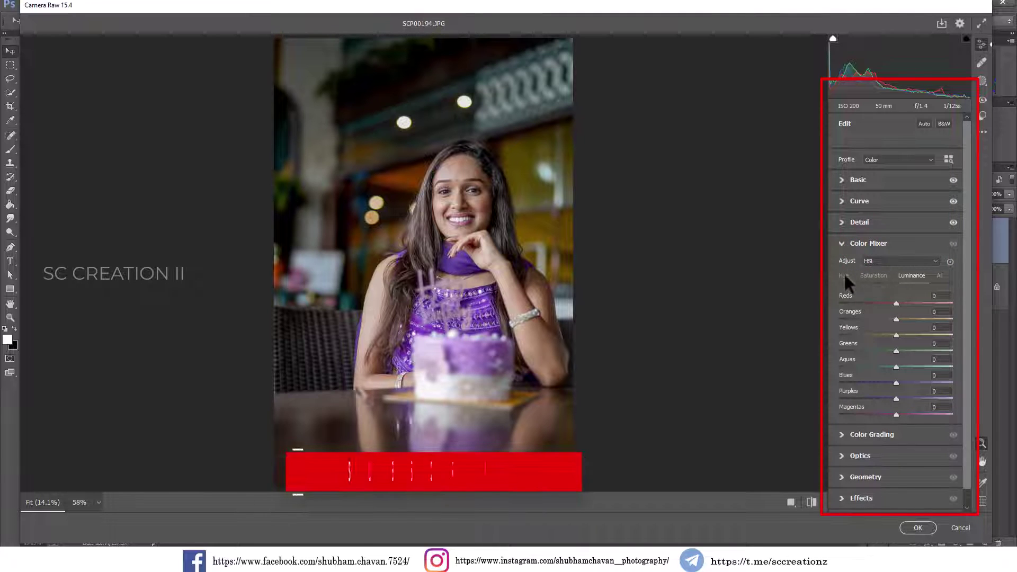
{"action": "left_click", "coordinate": [844, 274]}
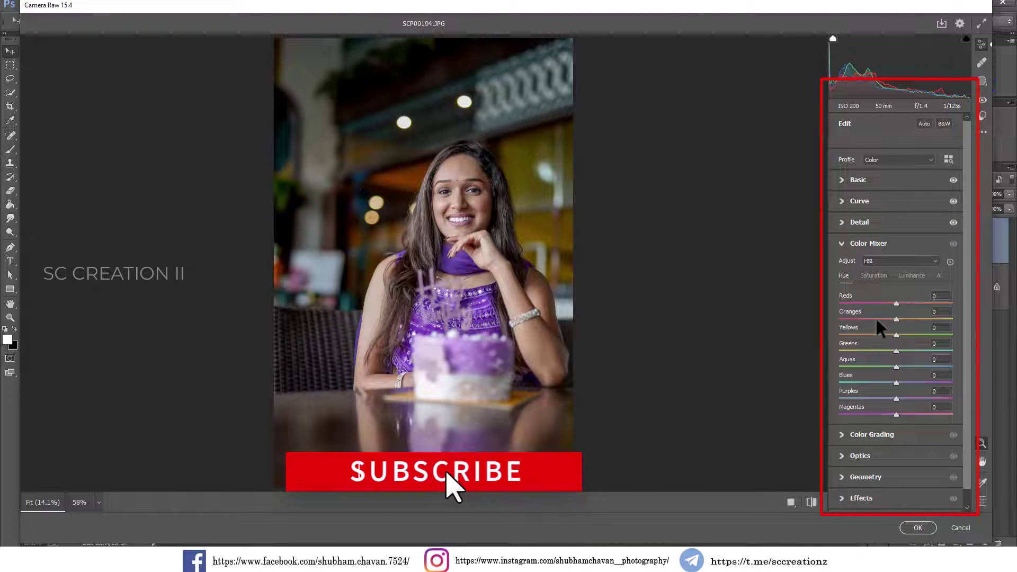
{"action": "mouse_move", "coordinate": [898, 331]}
{"action": "left_mouse_down"}
{"action": "mouse_move", "coordinate": [874, 335]}
{"action": "mouse_move", "coordinate": [847, 377]}
{"action": "mouse_move", "coordinate": [890, 366]}
{"action": "left_mouse_up"}
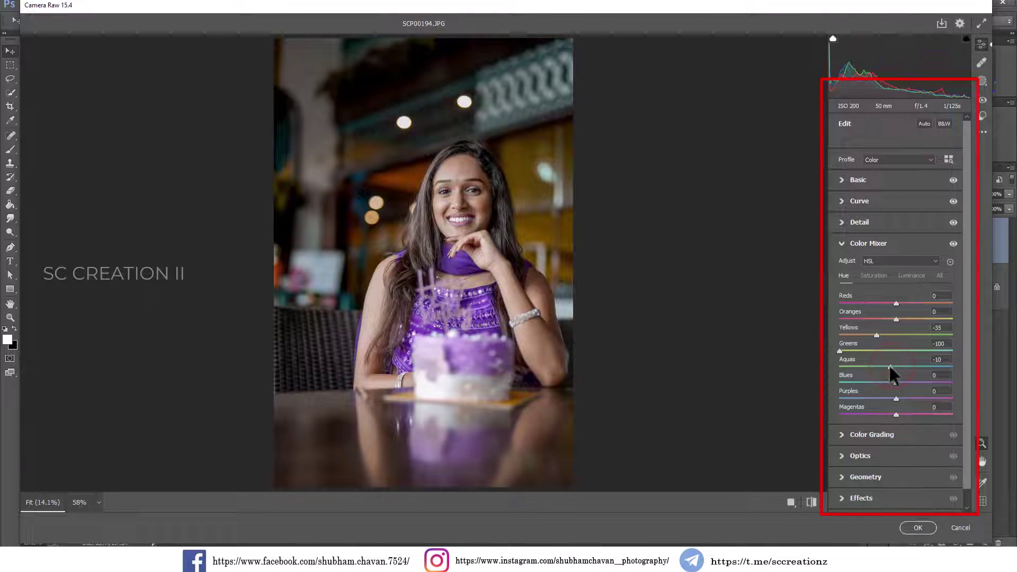
{"action": "left_click_drag", "start_coordinate": [918, 382], "coordinate": [914, 381]}
- Set HSL saturation to Reds +26, Oranges -7, Yellows -39, Greens -22, Aquas +13, Blues -10
{"action": "left_click", "coordinate": [879, 276]}
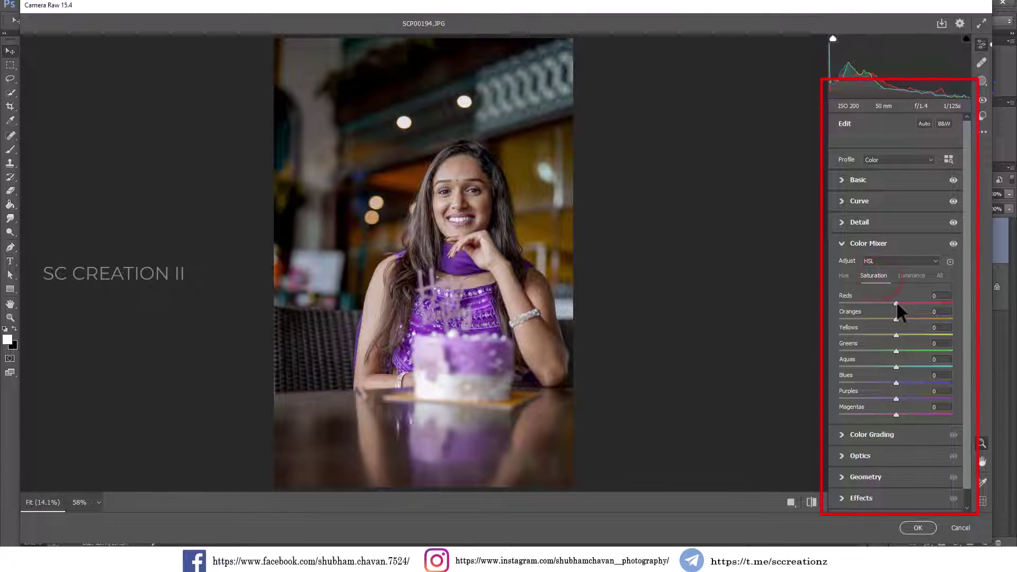
{"action": "mouse_move", "coordinate": [896, 303]}
{"action": "left_mouse_down"}
{"action": "mouse_move", "coordinate": [916, 303]}
{"action": "mouse_move", "coordinate": [889, 319]}
{"action": "left_mouse_up"}
{"action": "left_click", "coordinate": [893, 323]}
{"action": "mouse_move", "coordinate": [874, 335]}
{"action": "left_mouse_down"}
{"action": "mouse_move", "coordinate": [916, 336]}
{"action": "mouse_move", "coordinate": [853, 339]}
{"action": "mouse_move", "coordinate": [936, 339]}
{"action": "mouse_move", "coordinate": [873, 341]}
{"action": "mouse_move", "coordinate": [870, 352]}
{"action": "mouse_move", "coordinate": [917, 382]}
{"action": "mouse_move", "coordinate": [890, 381]}
{"action": "mouse_move", "coordinate": [911, 365]}
{"action": "mouse_move", "coordinate": [900, 372]}
{"action": "left_mouse_up"}
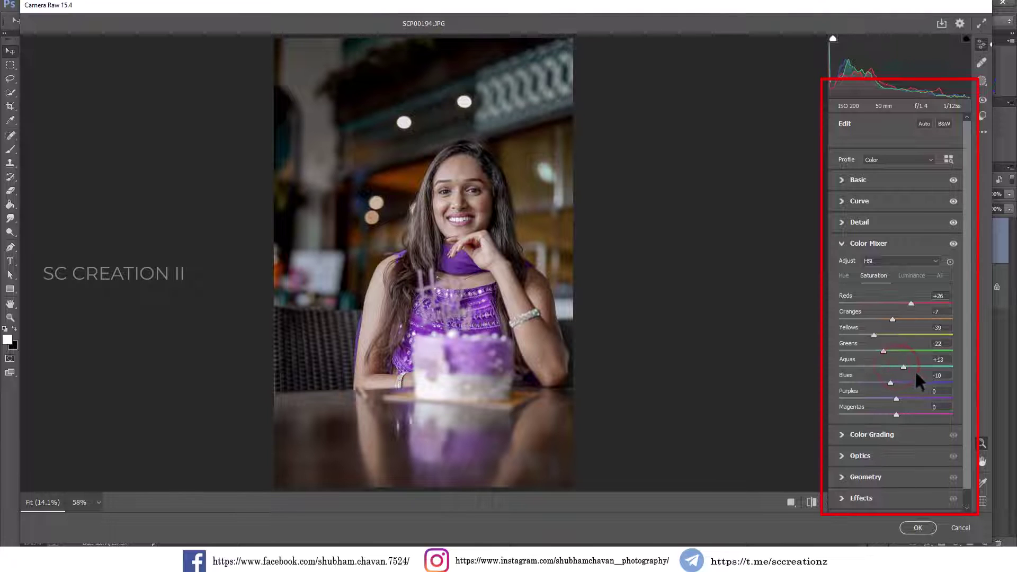
- Set HSL luminance to Reds -18, Oranges +26, Yellows -27, Greens -28, Aquas -4, Blues -15
{"action": "left_click", "coordinate": [910, 276]}
{"action": "left_click_drag", "start_coordinate": [895, 302], "coordinate": [885, 303]}
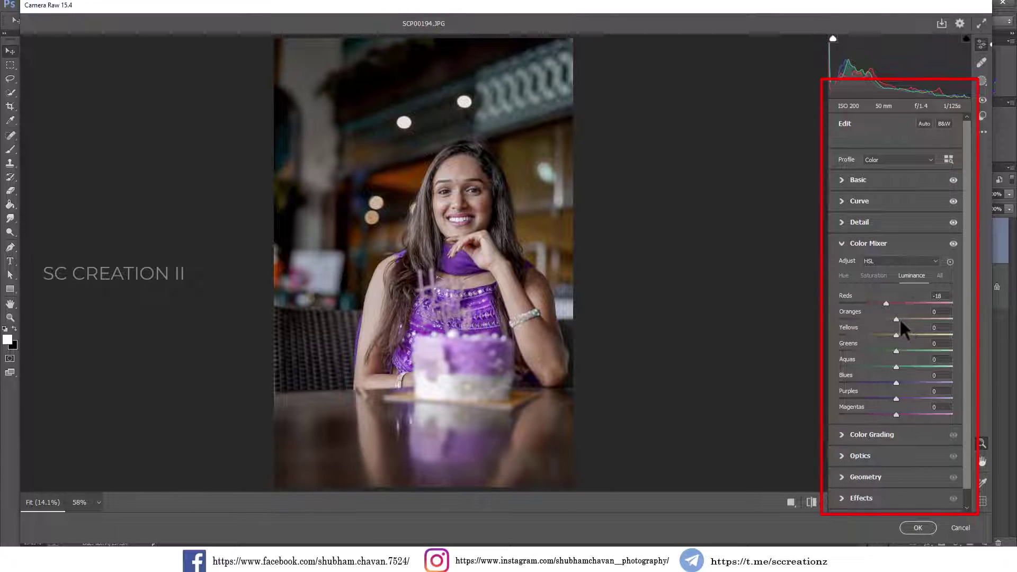
{"action": "mouse_move", "coordinate": [897, 319]}
{"action": "left_mouse_down"}
{"action": "mouse_move", "coordinate": [911, 318]}
{"action": "mouse_move", "coordinate": [905, 335]}
{"action": "mouse_move", "coordinate": [879, 335]}
{"action": "mouse_move", "coordinate": [879, 383]}
{"action": "mouse_move", "coordinate": [887, 383]}
{"action": "mouse_move", "coordinate": [829, 371]}
{"action": "left_mouse_up"}
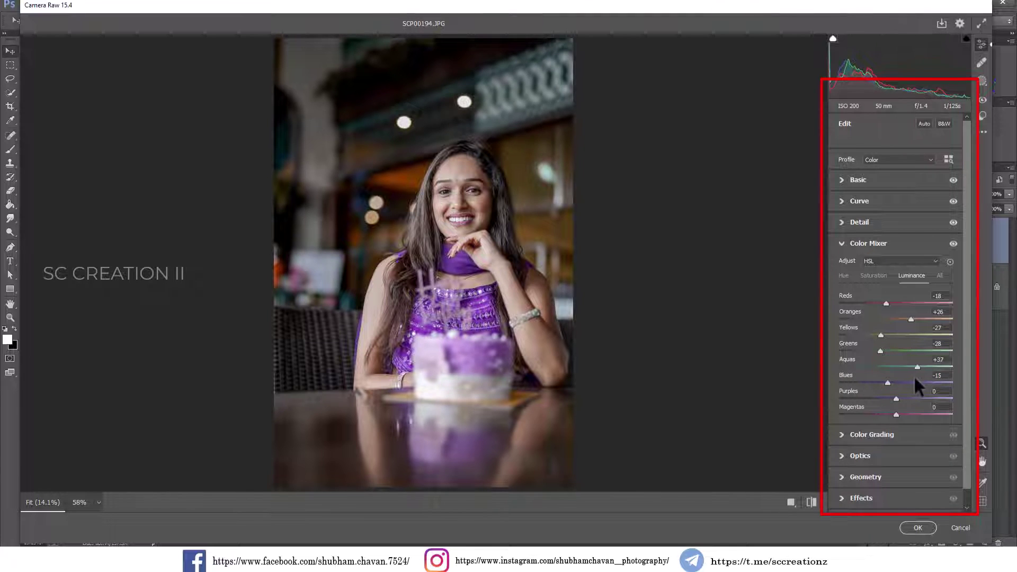
{"action": "left_click_drag", "start_coordinate": [901, 366], "coordinate": [895, 364]}
- In Color Grading, give the shadows a faint tint by slightly raising their saturation
{"action": "left_click", "coordinate": [863, 244]}
{"action": "left_click", "coordinate": [866, 266]}
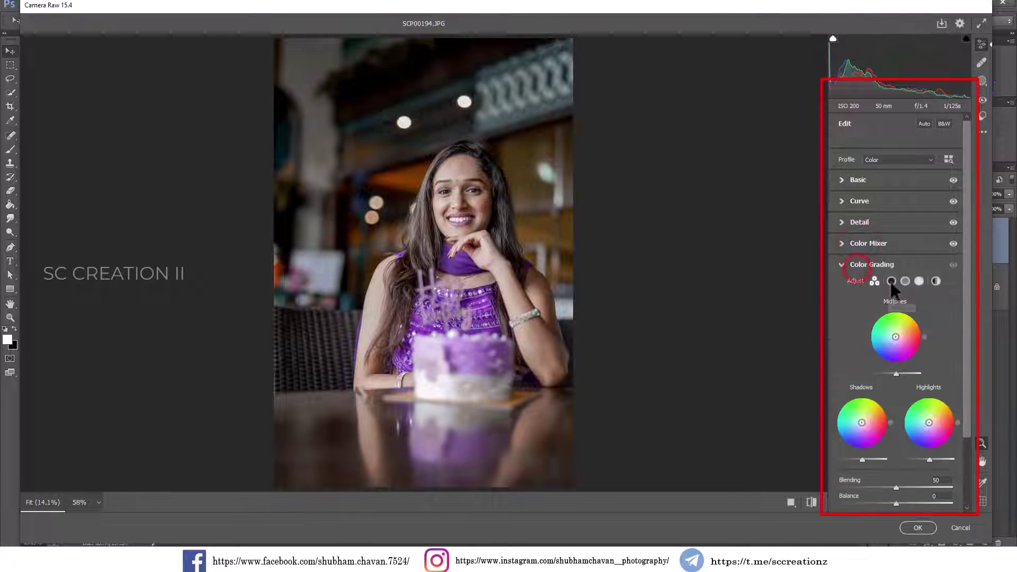
{"action": "left_click", "coordinate": [891, 281]}
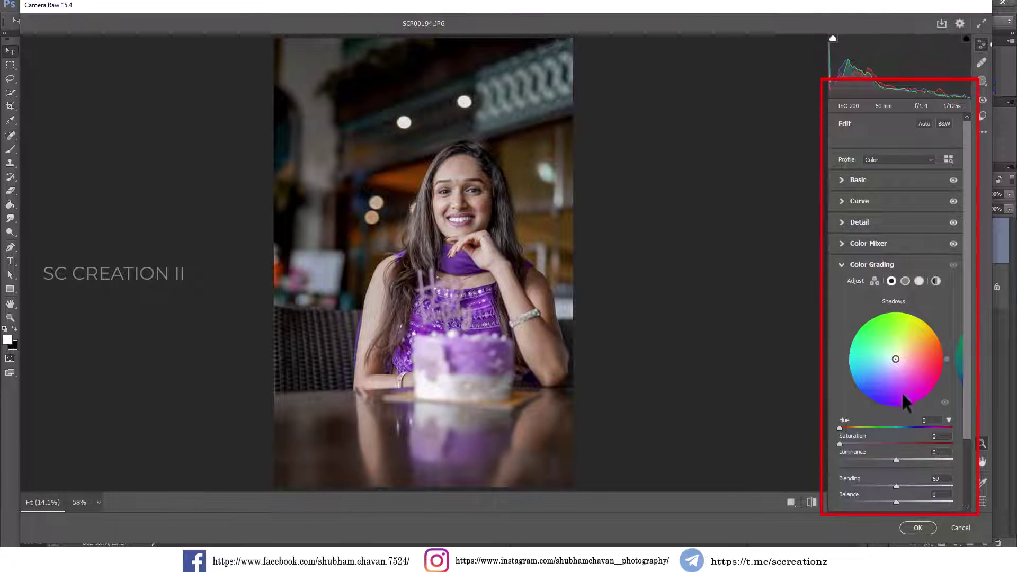
{"action": "mouse_move", "coordinate": [839, 443]}
{"action": "left_mouse_down"}
{"action": "mouse_move", "coordinate": [871, 444]}
{"action": "mouse_move", "coordinate": [849, 444]}
{"action": "left_mouse_up"}
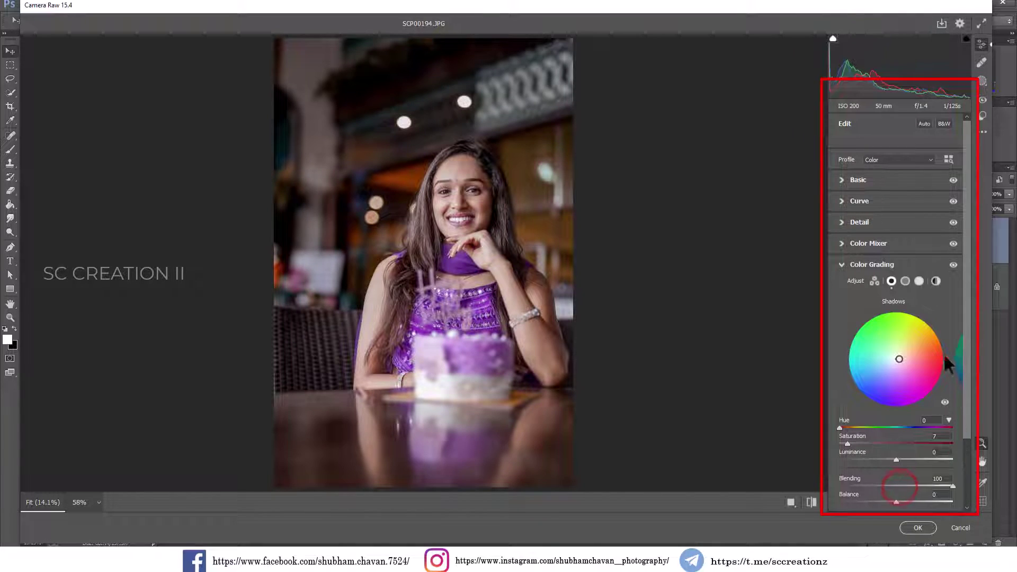
- Tint the highlights to hue 79 and saturation 9, with Blending at 100
{"action": "left_click", "coordinate": [919, 282]}
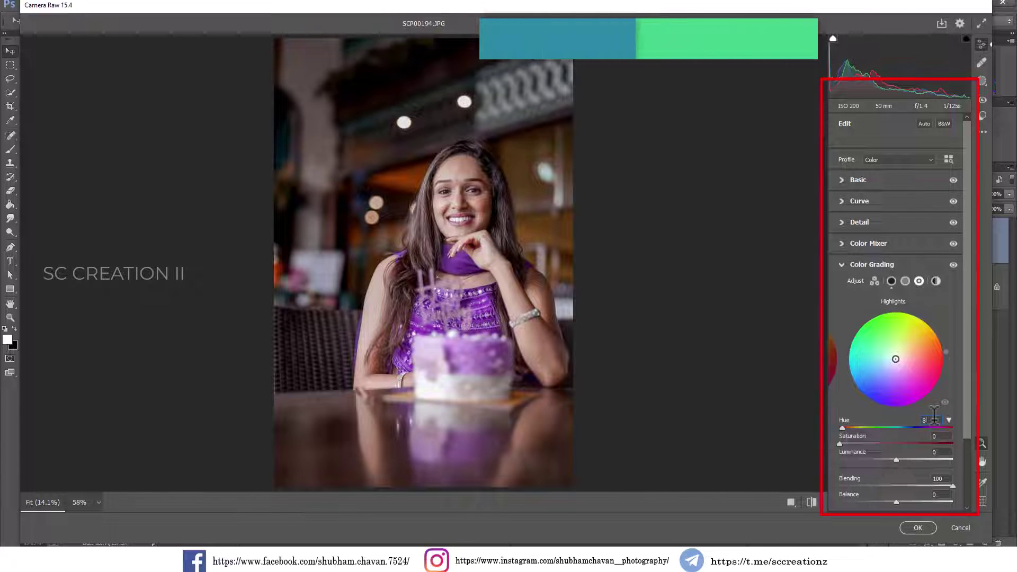
{"action": "type", "text": "360"}
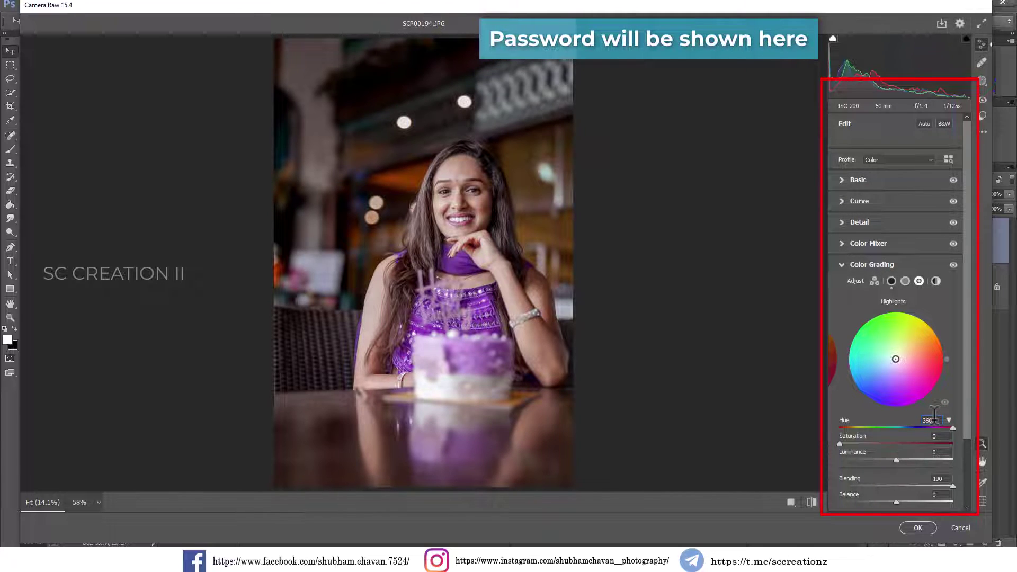
{"action": "left_click", "coordinate": [935, 415]}
{"action": "type", "text": "73"}
{"action": "key", "text": "Return"}
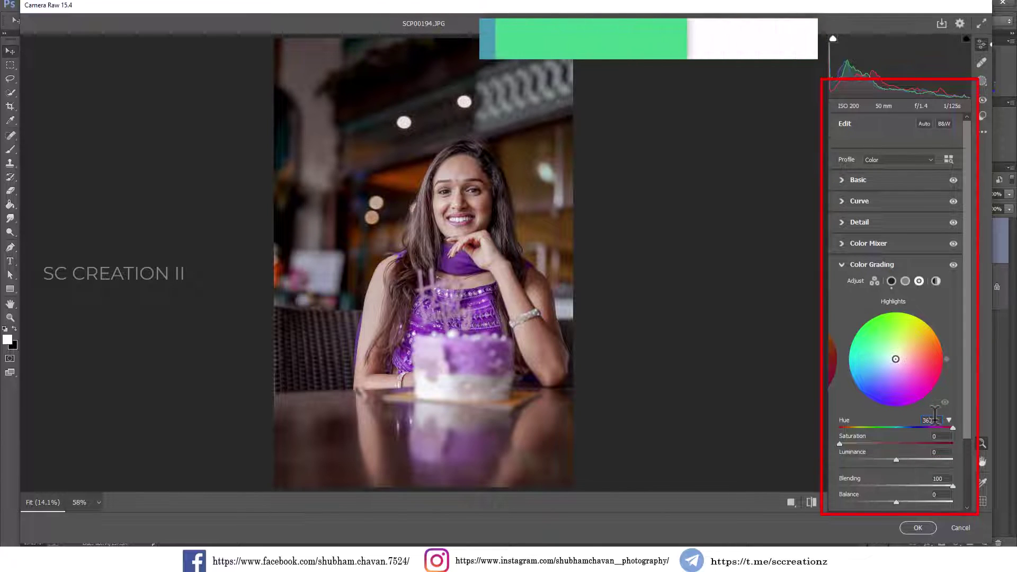
{"action": "type", "text": "36073"}
{"action": "key", "text": "Return"}
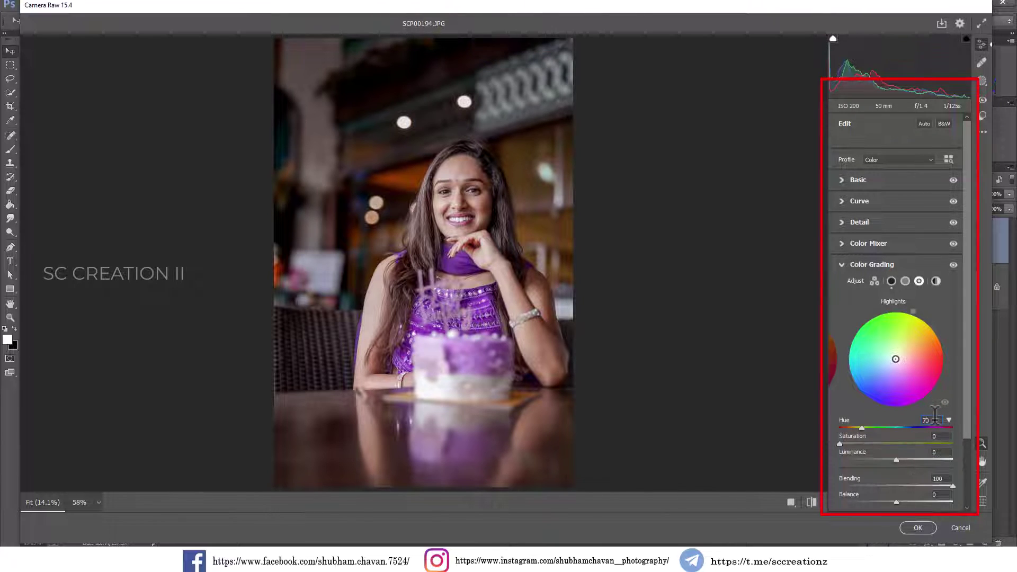
{"action": "left_click", "coordinate": [934, 419]}
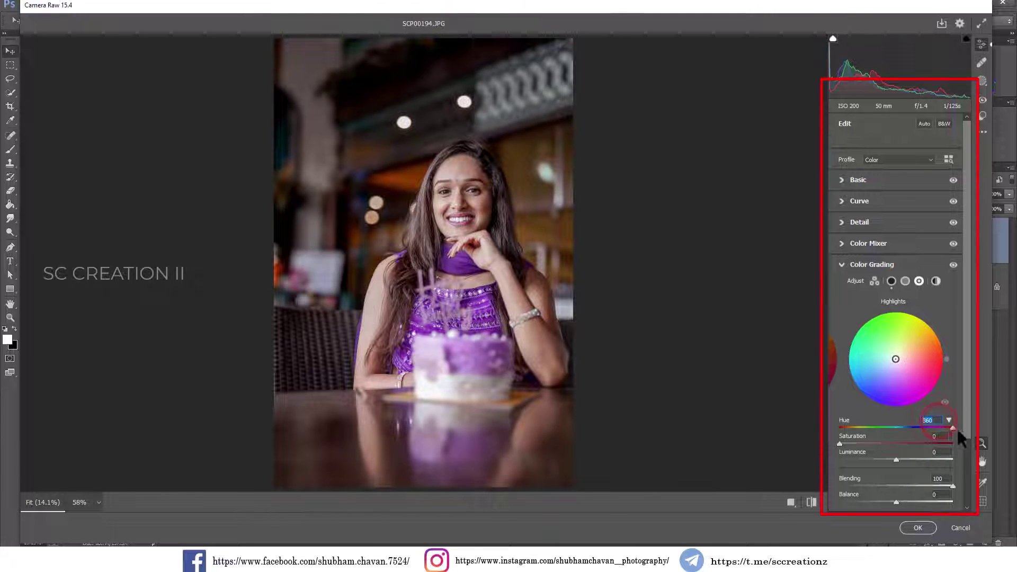
{"action": "left_click_drag", "start_coordinate": [880, 427], "coordinate": [863, 428]}
{"action": "mouse_move", "coordinate": [847, 442]}
{"action": "left_mouse_down"}
{"action": "mouse_move", "coordinate": [857, 443]}
{"action": "mouse_move", "coordinate": [850, 449]}
{"action": "left_mouse_up"}
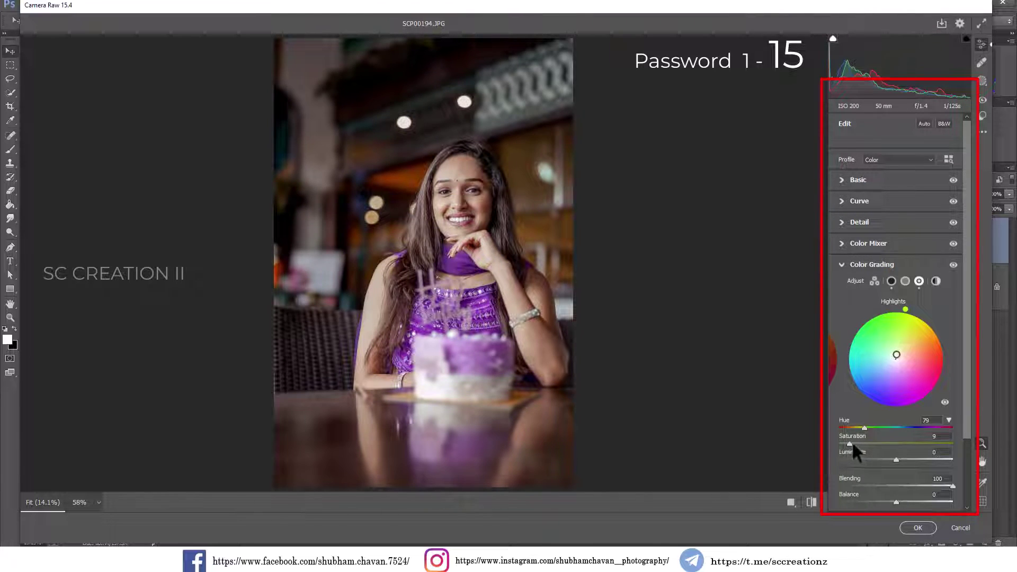
{"action": "left_click", "coordinate": [846, 443]}
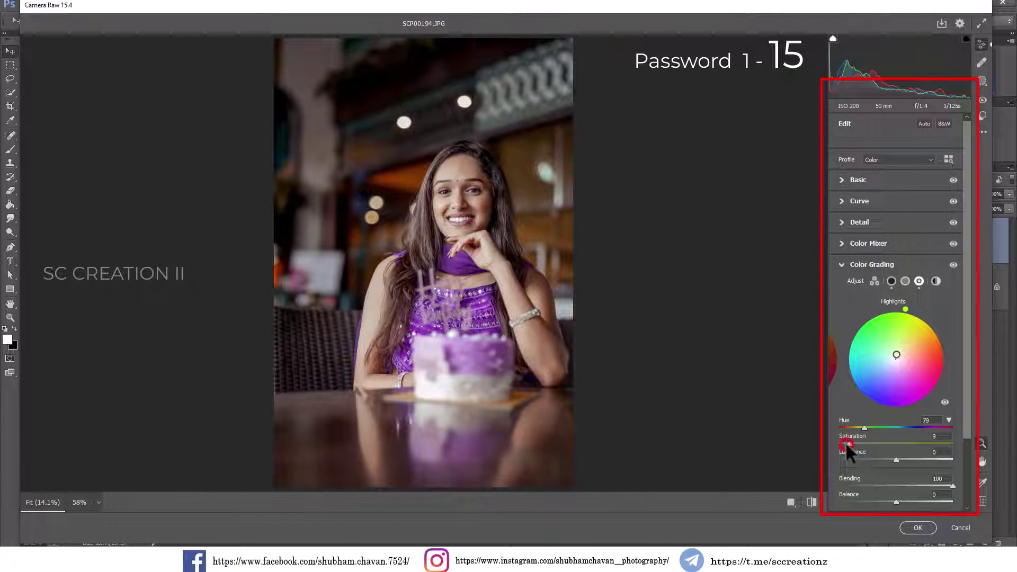
- Add a -10 vignette in the Effects section
{"action": "left_click", "coordinate": [865, 264]}
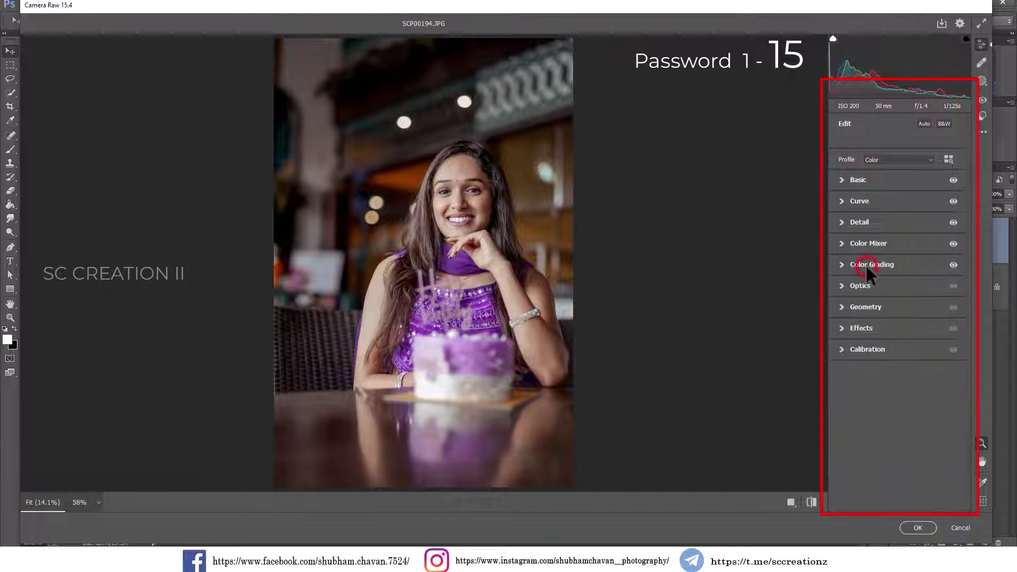
{"action": "left_click", "coordinate": [861, 328]}
{"action": "left_click_drag", "start_coordinate": [896, 375], "coordinate": [888, 375]}
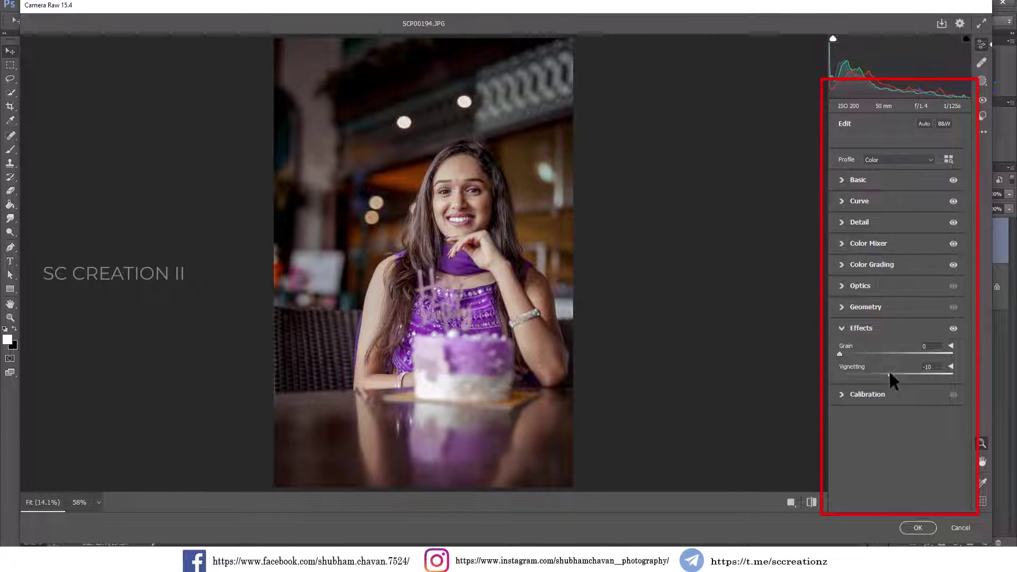
- Calibrate primaries: Red Hue +3, Green Hue -39, Blue Hue -32, Blue Saturation +31
{"action": "left_click", "coordinate": [878, 392]}
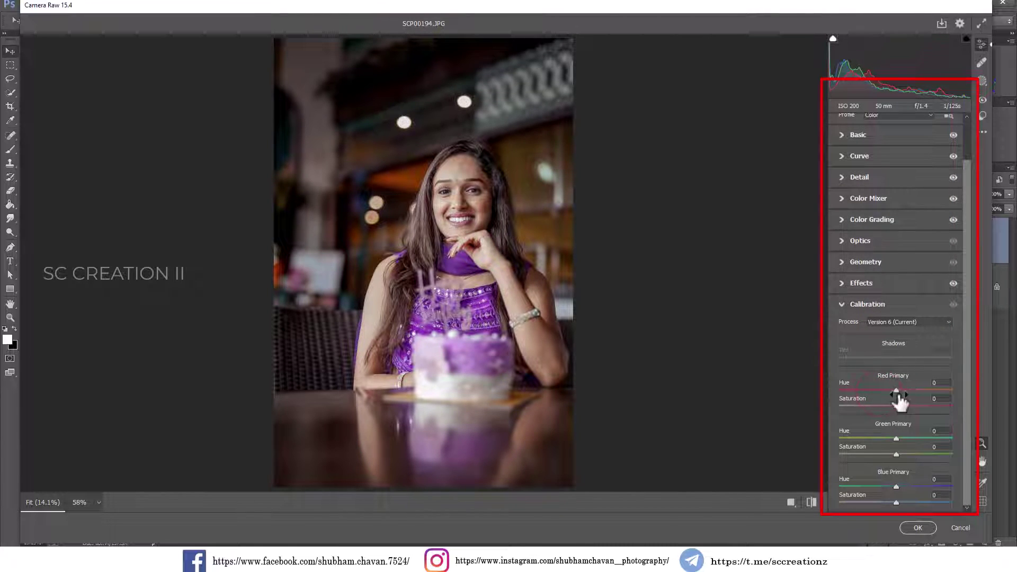
{"action": "mouse_move", "coordinate": [897, 389]}
{"action": "left_mouse_down"}
{"action": "mouse_move", "coordinate": [907, 389]}
{"action": "mouse_move", "coordinate": [867, 398]}
{"action": "mouse_move", "coordinate": [898, 402]}
{"action": "left_mouse_up"}
{"action": "left_click_drag", "start_coordinate": [887, 438], "coordinate": [874, 438]}
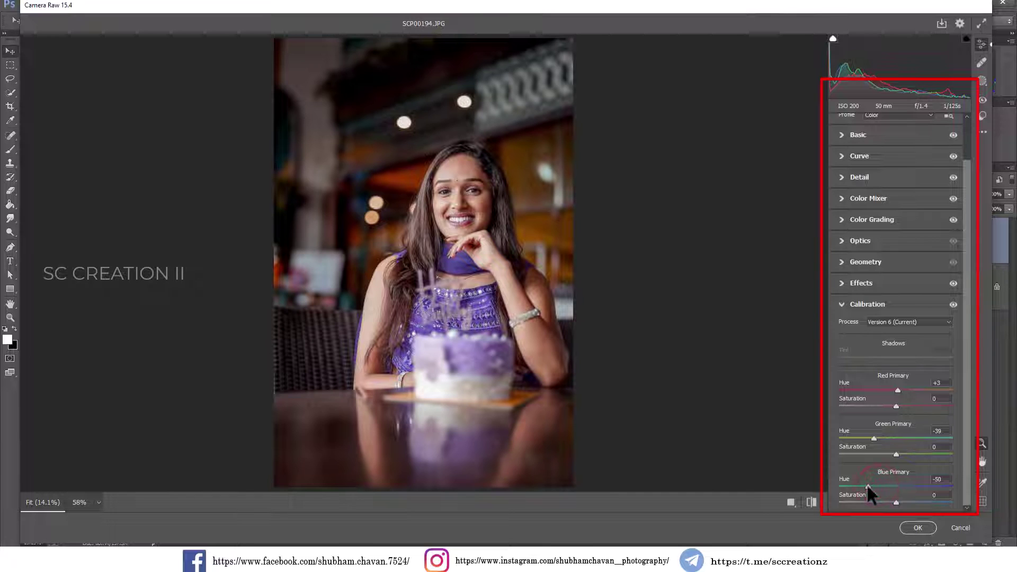
{"action": "mouse_move", "coordinate": [871, 485]}
{"action": "left_mouse_down"}
{"action": "mouse_move", "coordinate": [845, 485]}
{"action": "mouse_move", "coordinate": [877, 486]}
{"action": "left_mouse_up"}
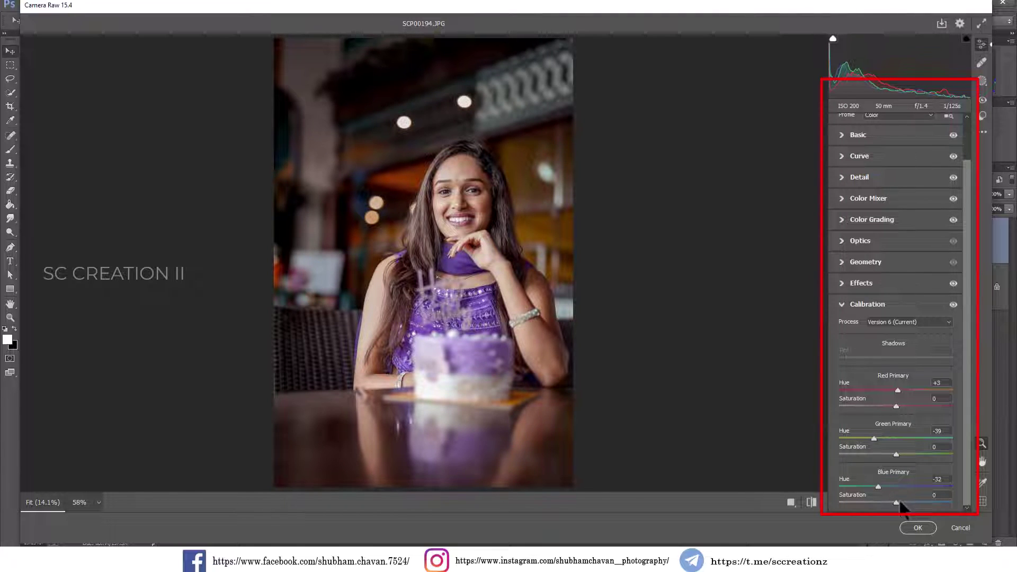
{"action": "mouse_move", "coordinate": [898, 501]}
{"action": "left_mouse_down"}
{"action": "mouse_move", "coordinate": [922, 502]}
{"action": "mouse_move", "coordinate": [912, 503]}
{"action": "left_mouse_up"}
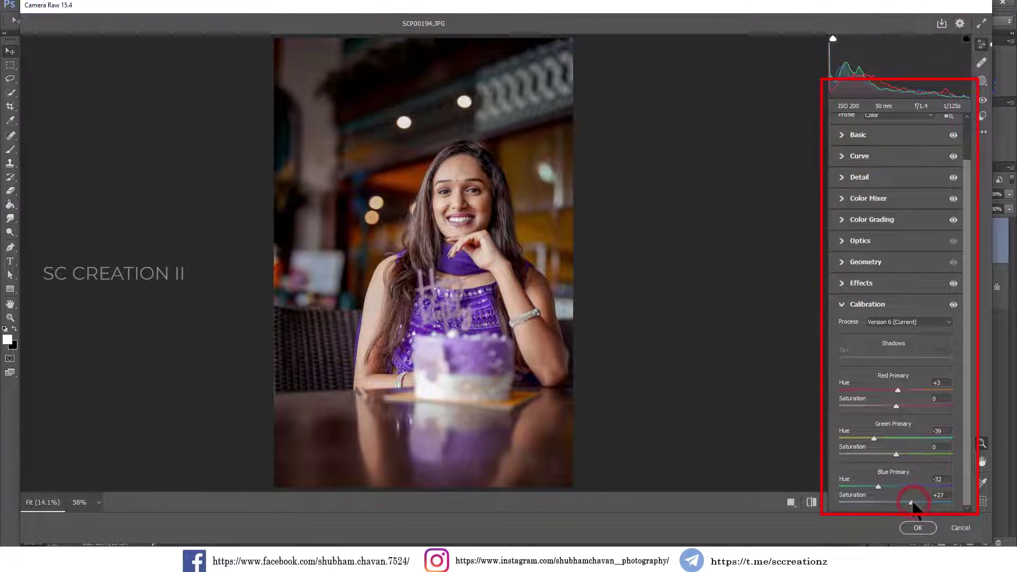
{"action": "left_click_drag", "start_coordinate": [912, 502], "coordinate": [913, 502]}
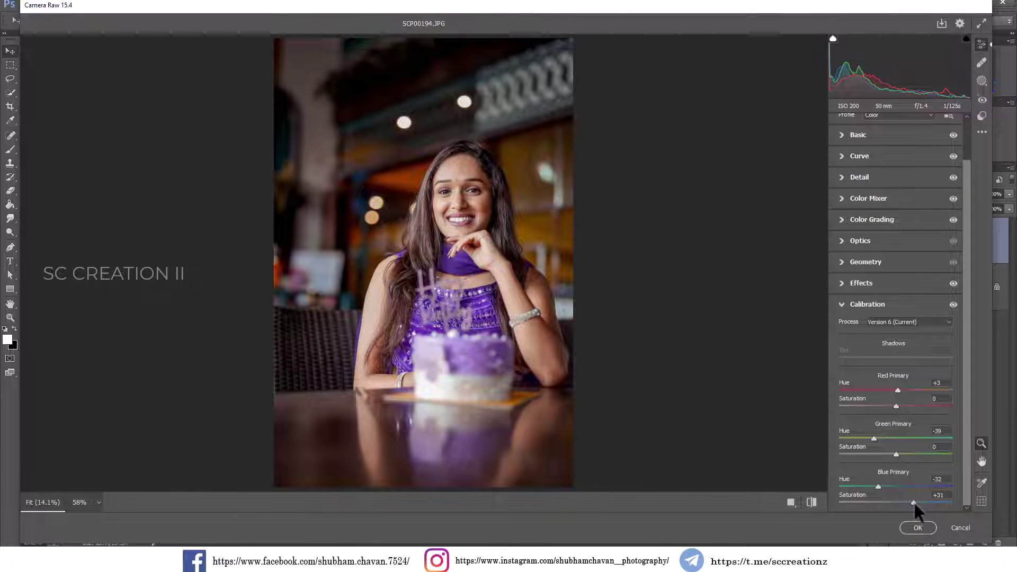
{"action": "mouse_move", "coordinate": [470, 194]}
{"action": "left_mouse_down"}
{"action": "mouse_move", "coordinate": [501, 244]}
{"action": "mouse_move", "coordinate": [497, 268]}
{"action": "left_mouse_up"}
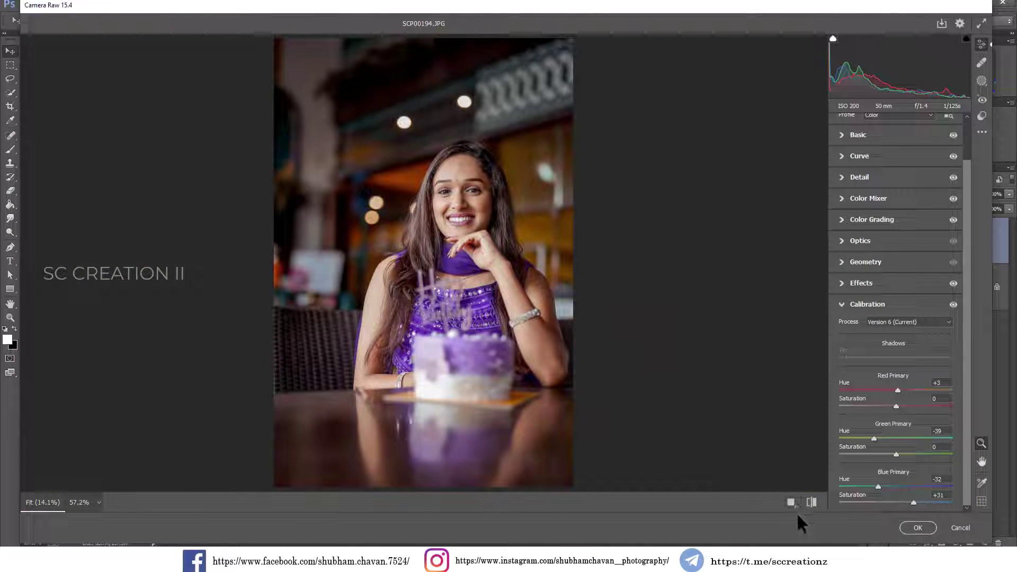
- Ease the vignette to -9
{"action": "left_click", "coordinate": [879, 304]}
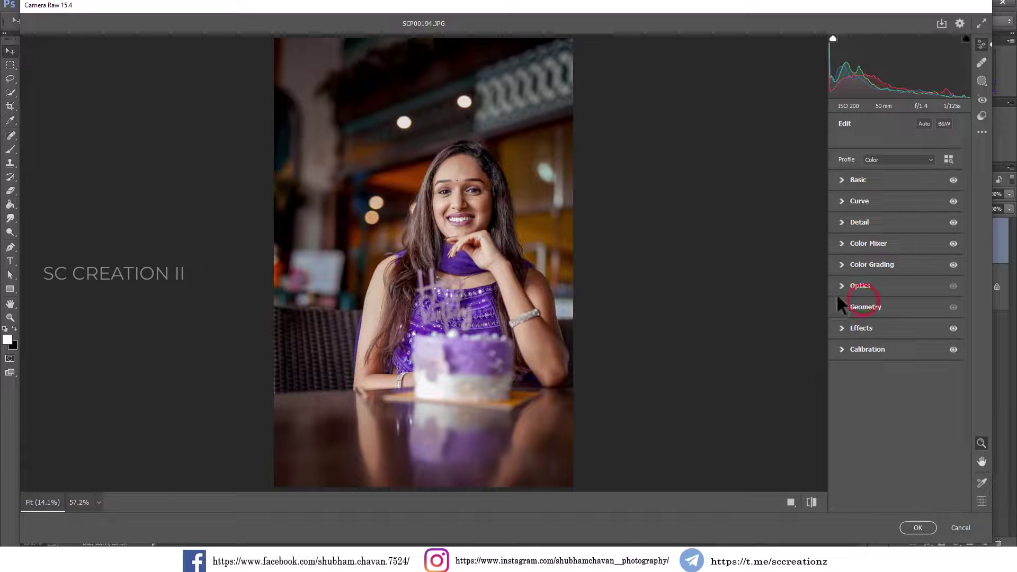
{"action": "left_click", "coordinate": [854, 329]}
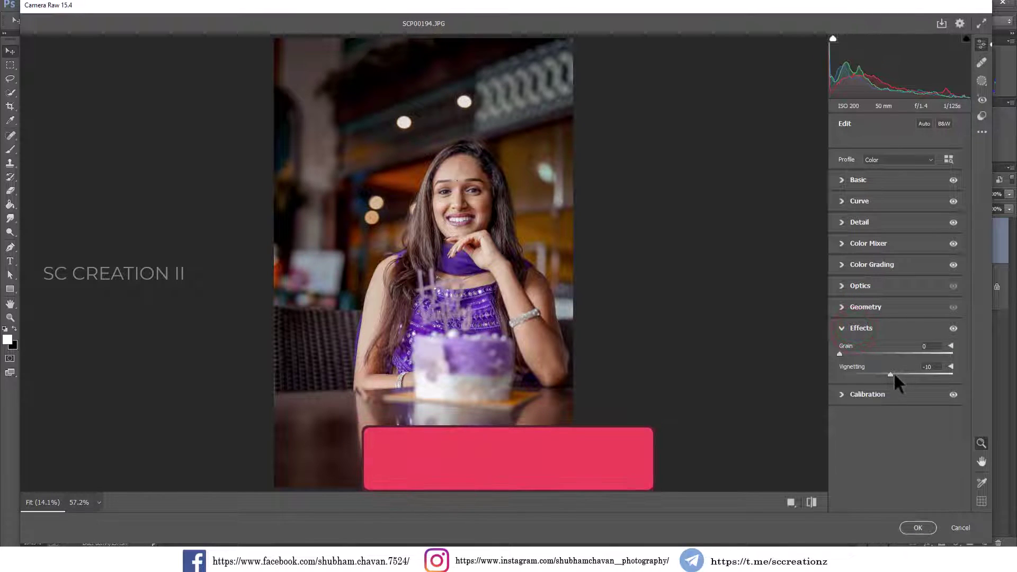
{"action": "left_click_drag", "start_coordinate": [889, 375], "coordinate": [892, 377]}
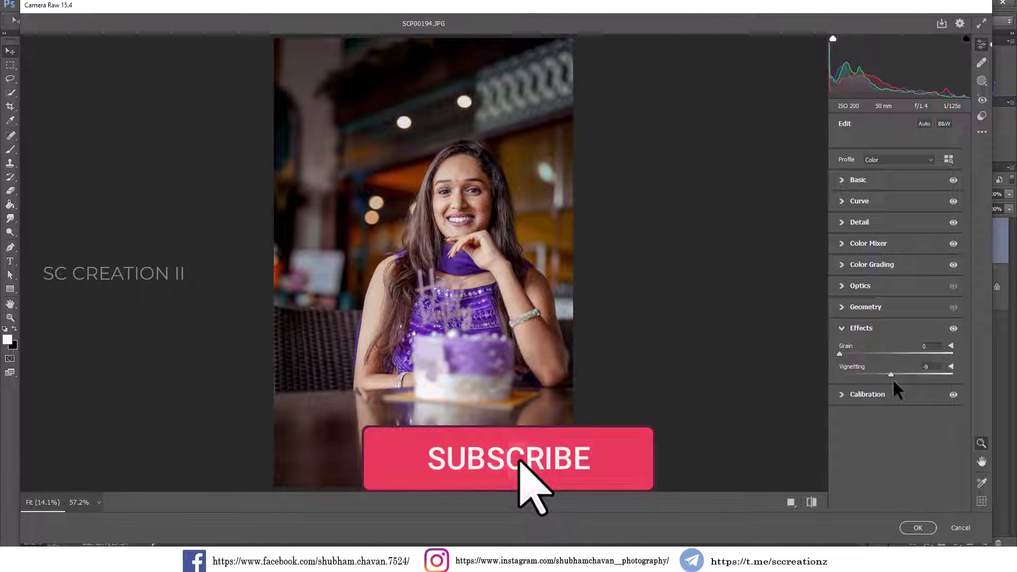
{"action": "left_click", "coordinate": [862, 329]}
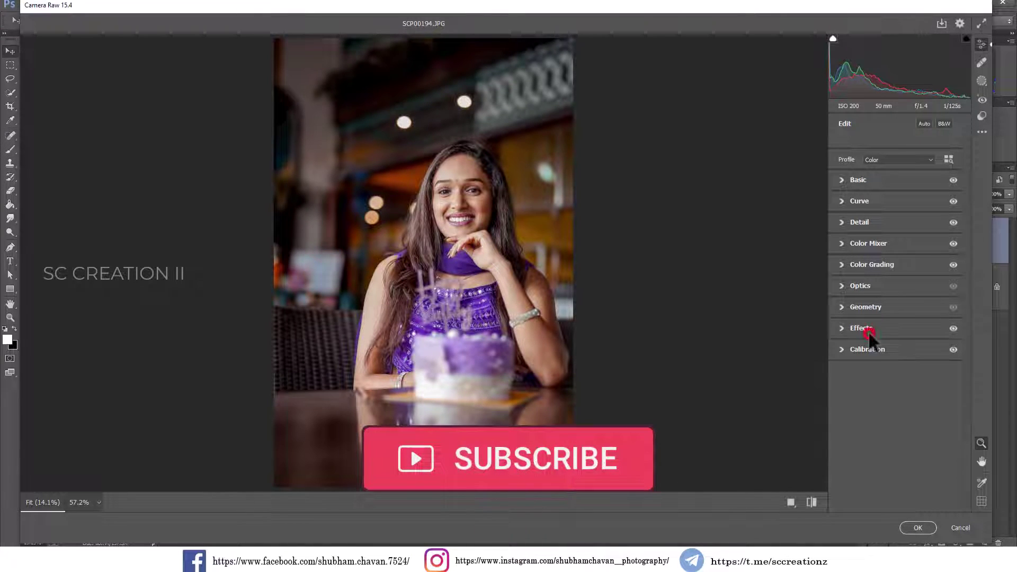
- In Basic, set Dehaze +3, Texture -3 and Temperature +6
{"action": "left_click", "coordinate": [882, 186]}
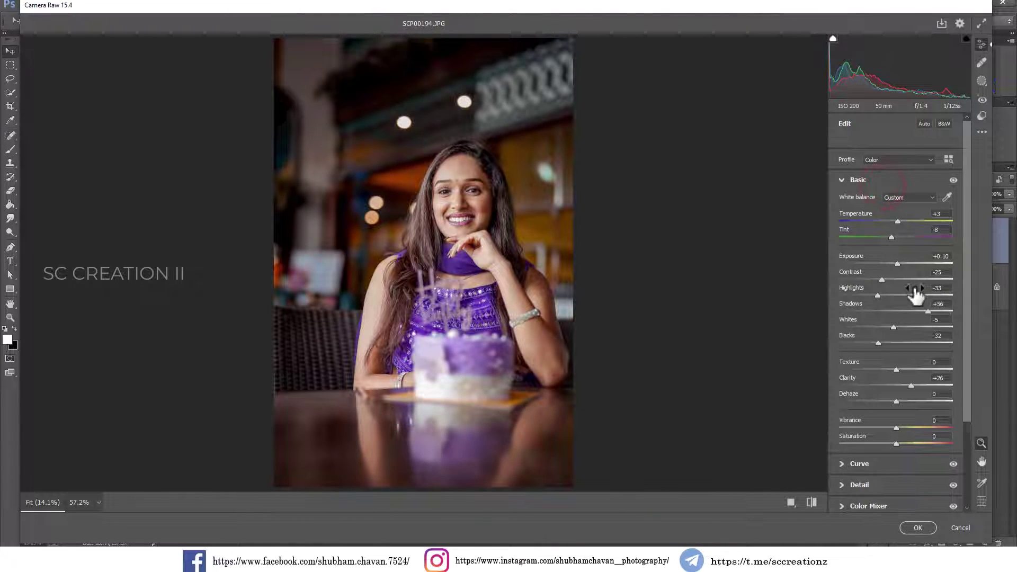
{"action": "left_click_drag", "start_coordinate": [892, 401], "coordinate": [897, 409]}
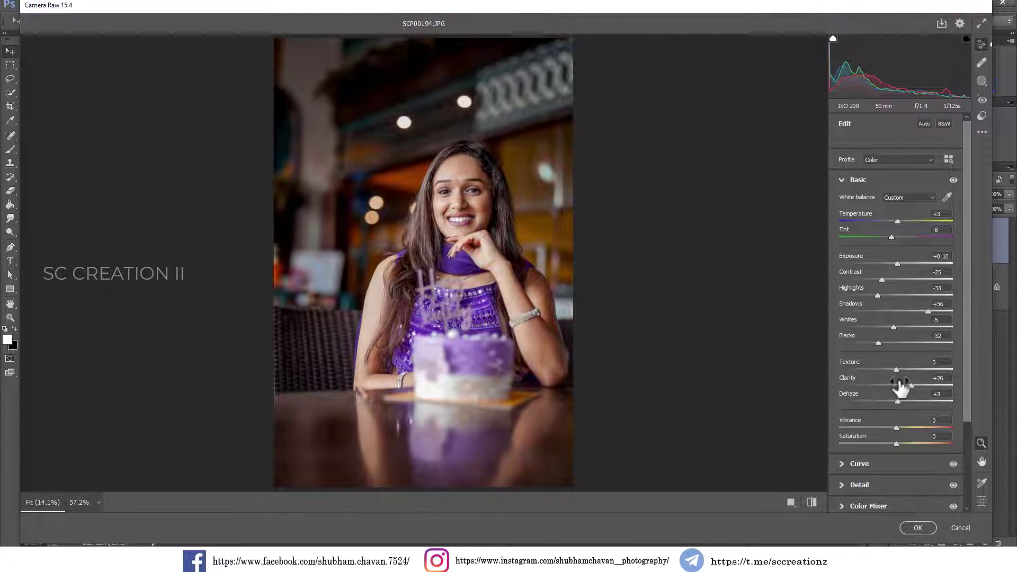
{"action": "left_click_drag", "start_coordinate": [880, 369], "coordinate": [894, 371]}
{"action": "mouse_move", "coordinate": [902, 223]}
{"action": "left_mouse_down"}
{"action": "mouse_move", "coordinate": [892, 221]}
{"action": "mouse_move", "coordinate": [901, 223]}
{"action": "left_mouse_up"}
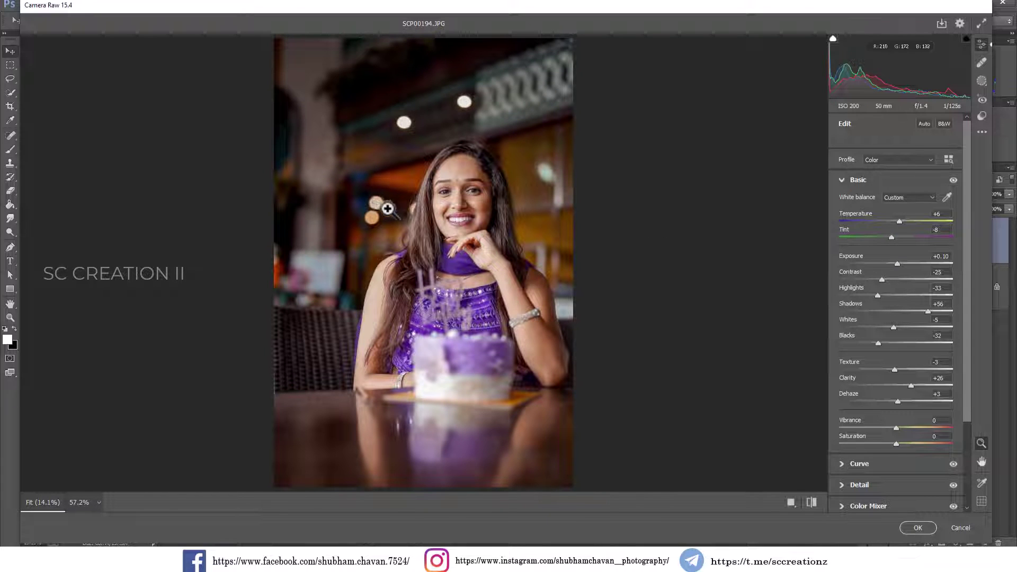
- Compare before and after side by side, zooming in on the face
{"action": "left_click", "coordinate": [791, 503]}
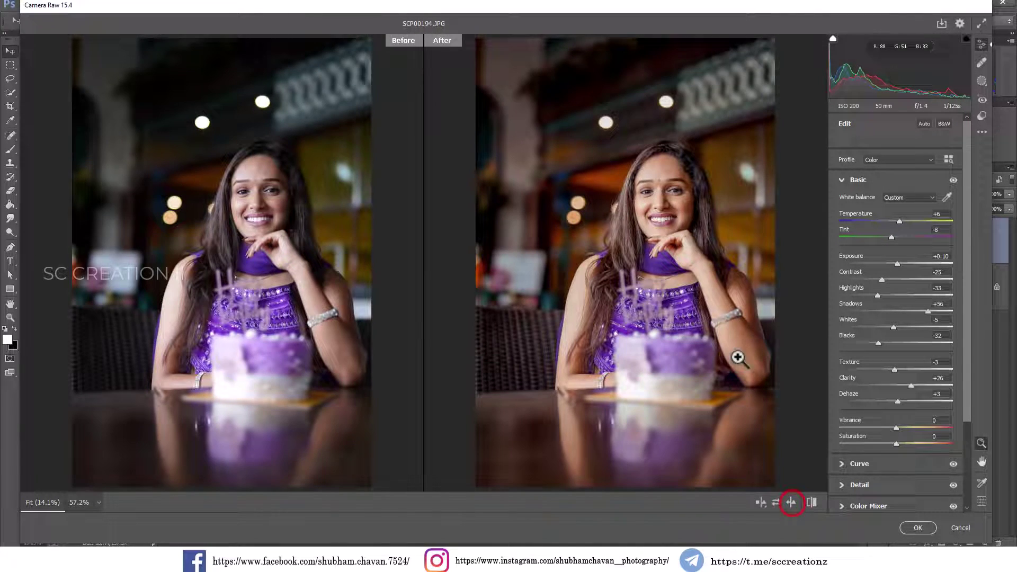
{"action": "left_click", "coordinate": [665, 204]}
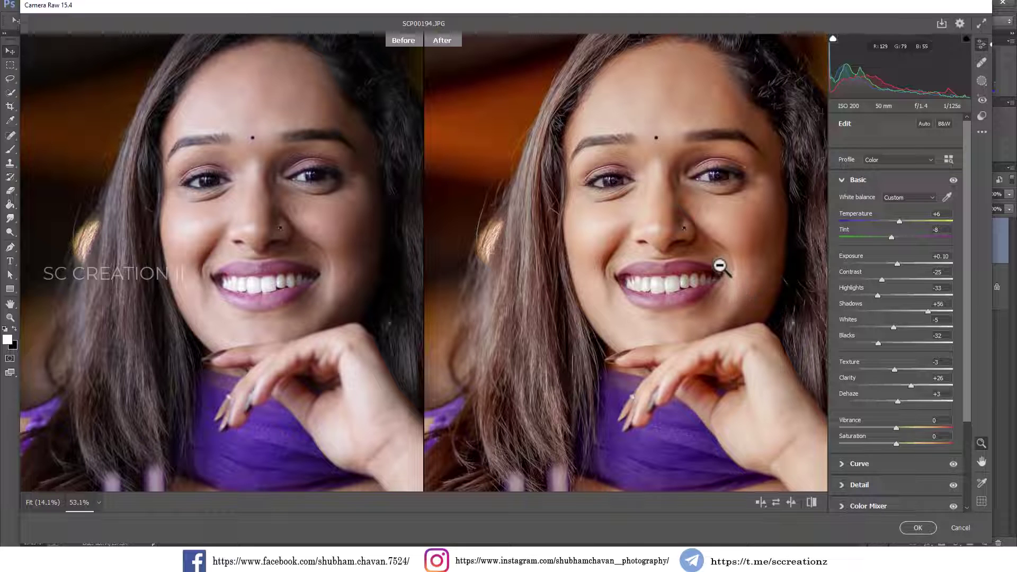
{"action": "left_click", "coordinate": [715, 259]}
- Set HSL saturation to Oranges -14 and Blues +7, checking the face zoomed in
{"action": "left_click", "coordinate": [860, 487]}
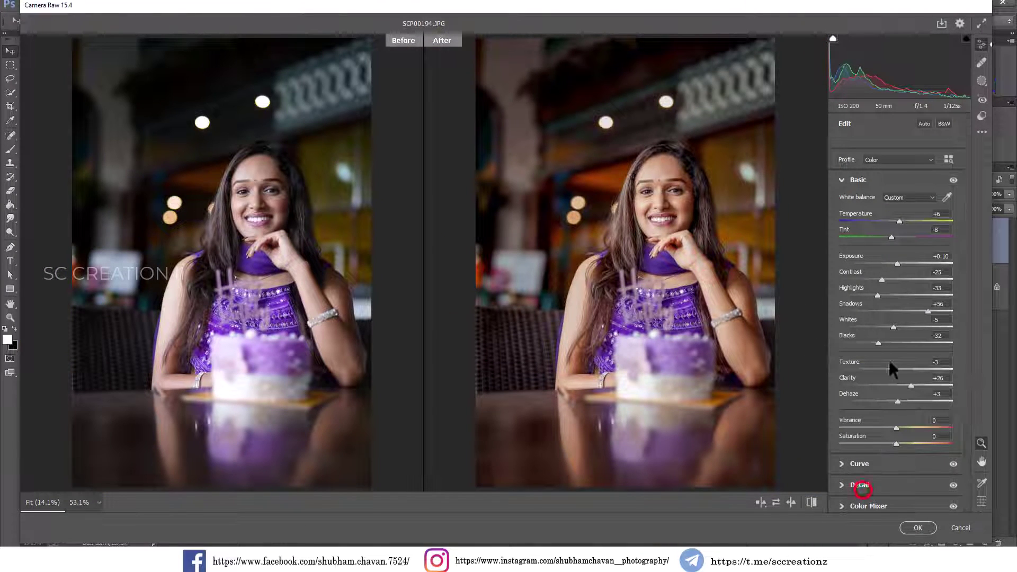
{"action": "left_click", "coordinate": [867, 332]}
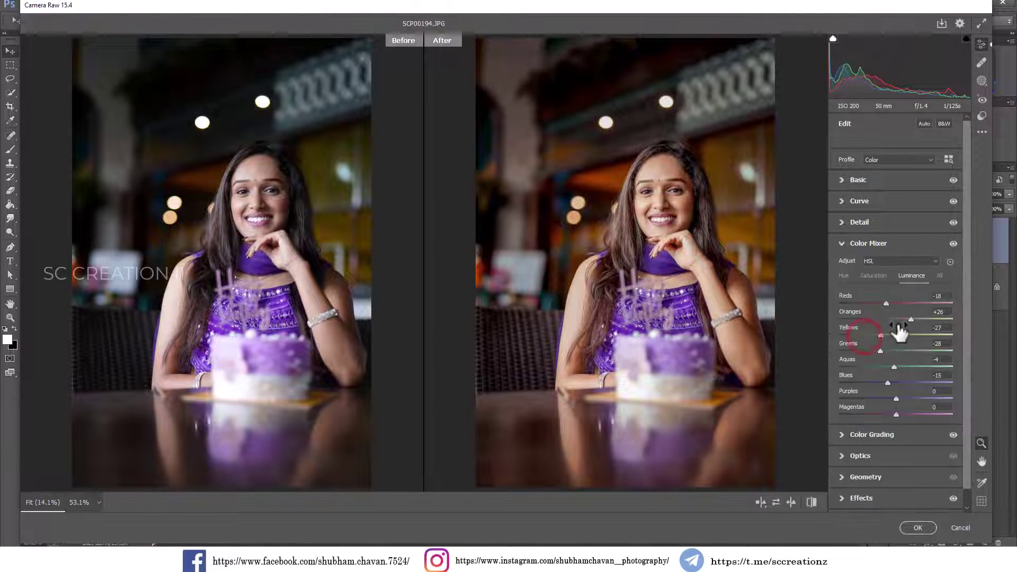
{"action": "left_click", "coordinate": [874, 275]}
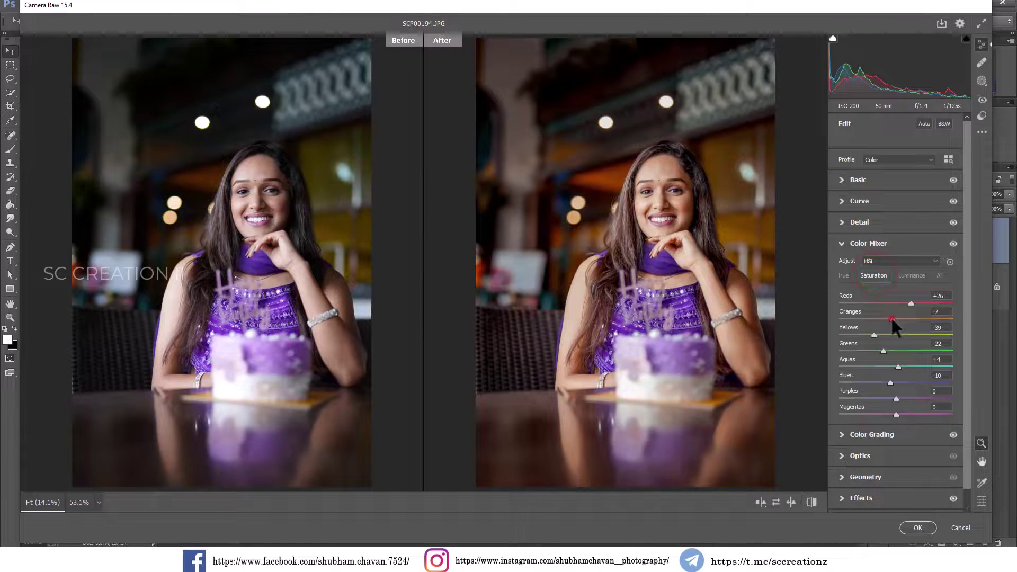
{"action": "left_click_drag", "start_coordinate": [891, 318], "coordinate": [886, 316]}
{"action": "left_click", "coordinate": [662, 202]}
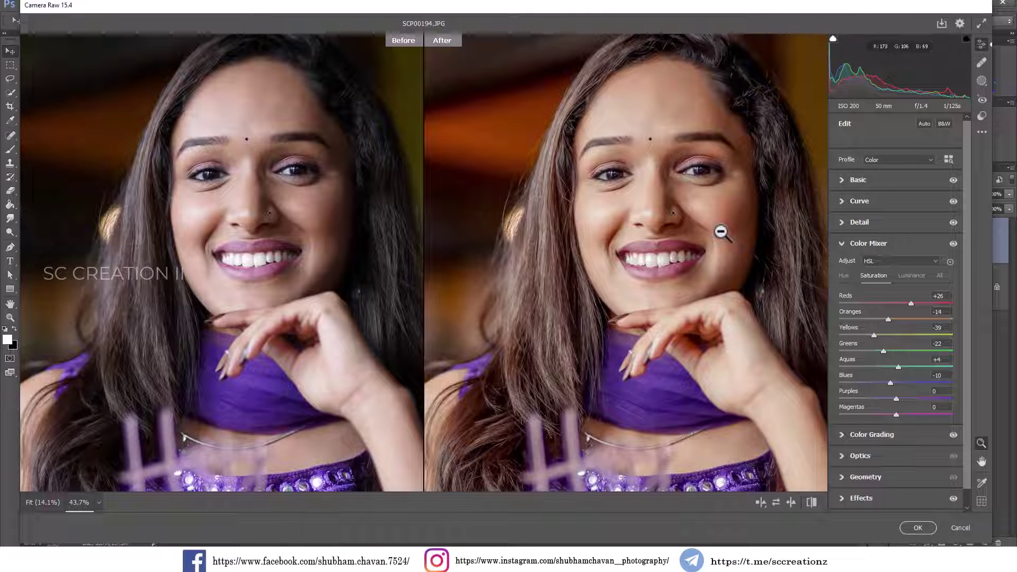
{"action": "left_click", "coordinate": [720, 231]}
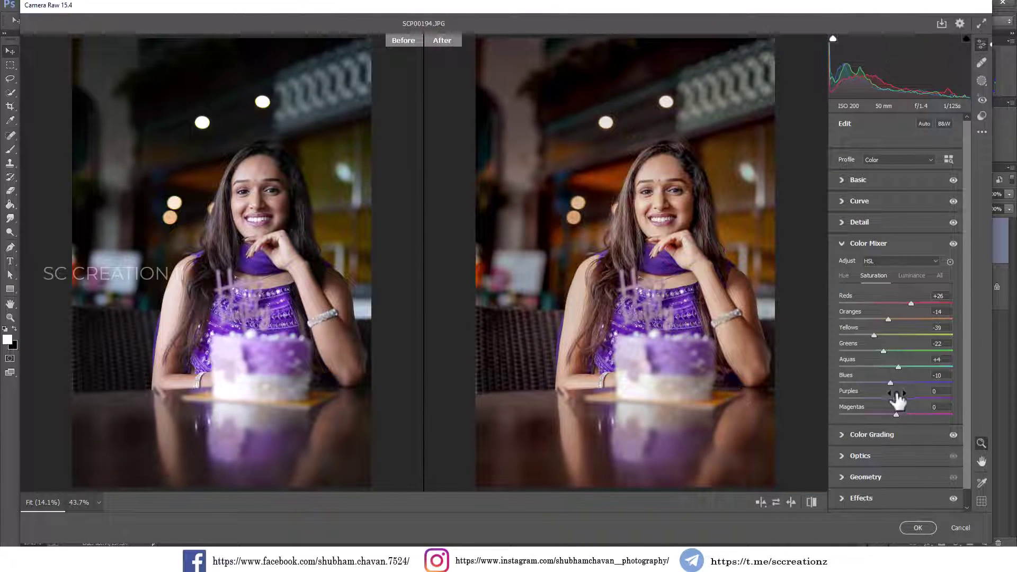
{"action": "mouse_move", "coordinate": [892, 382]}
{"action": "left_mouse_down"}
{"action": "mouse_move", "coordinate": [924, 382]}
{"action": "mouse_move", "coordinate": [900, 382]}
{"action": "left_mouse_up"}
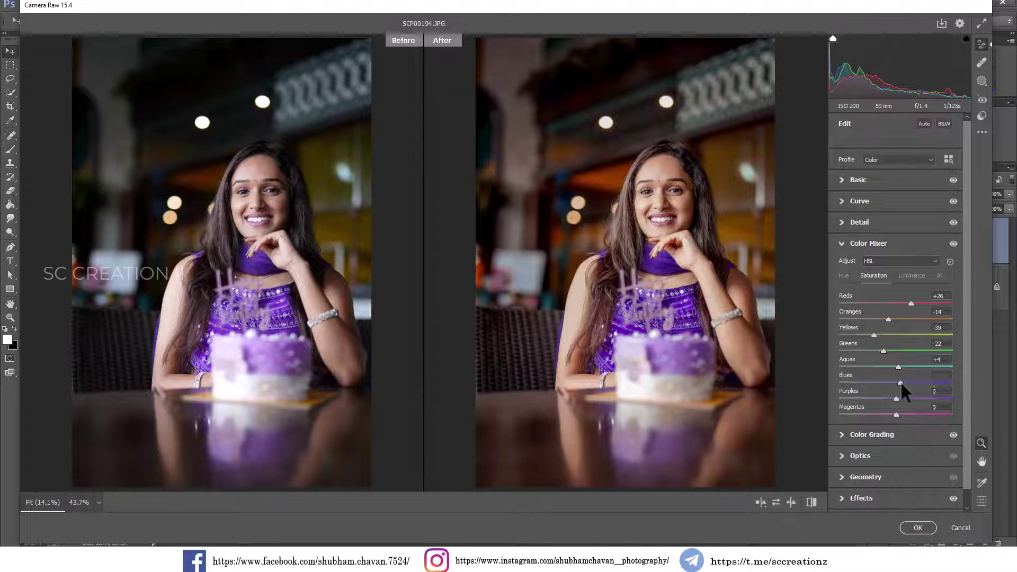
- Save the Camera Raw settings as an XMP preset on the Desktop, then apply the filter
{"action": "left_click", "coordinate": [984, 132]}
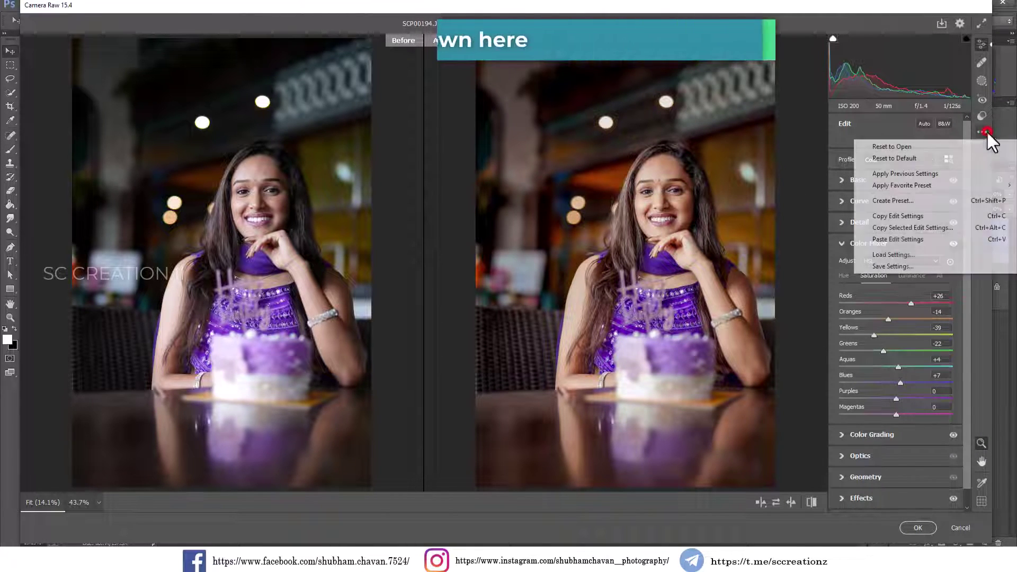
{"action": "left_click", "coordinate": [888, 265]}
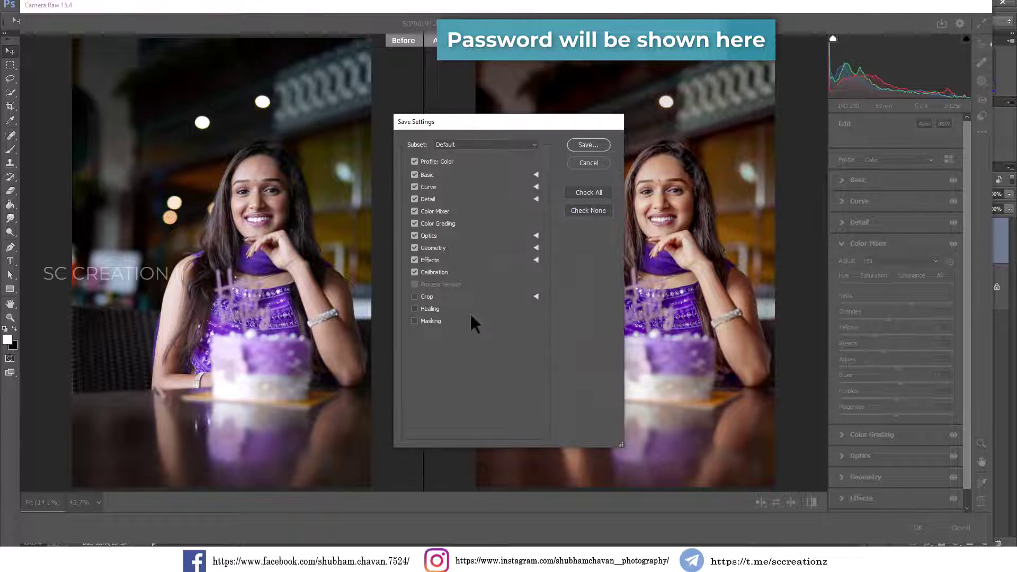
{"action": "left_click", "coordinate": [588, 145]}
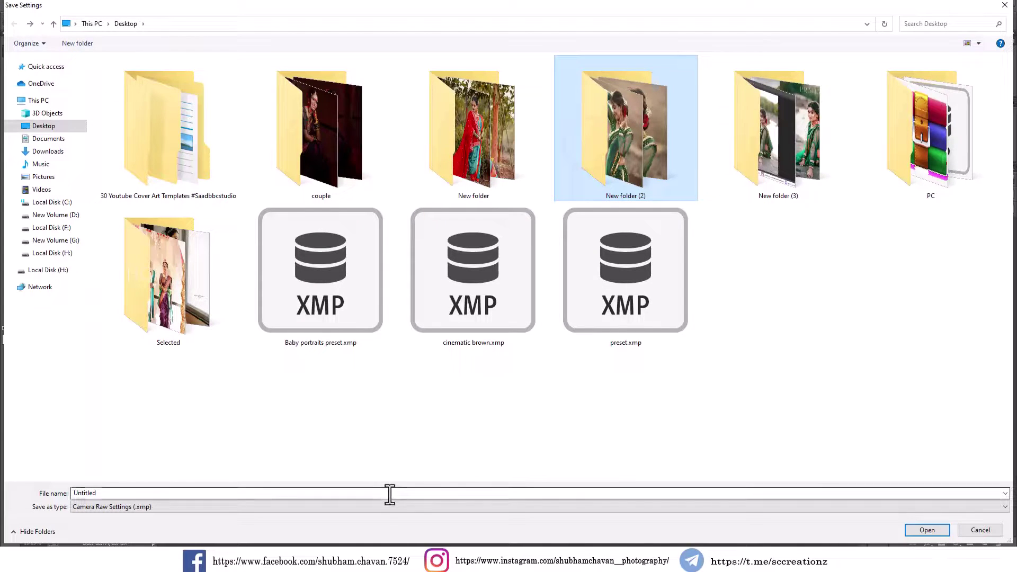
{"action": "left_click", "coordinate": [390, 495]}
{"action": "type", "text": "specia"}
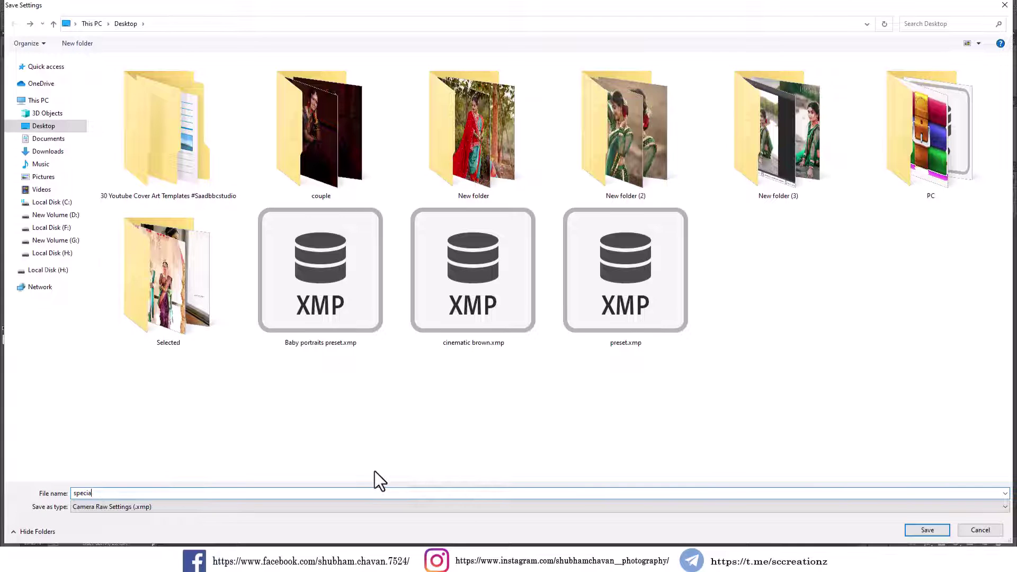
{"action": "type", "text": "special look"}
{"action": "key", "text": "Return"}
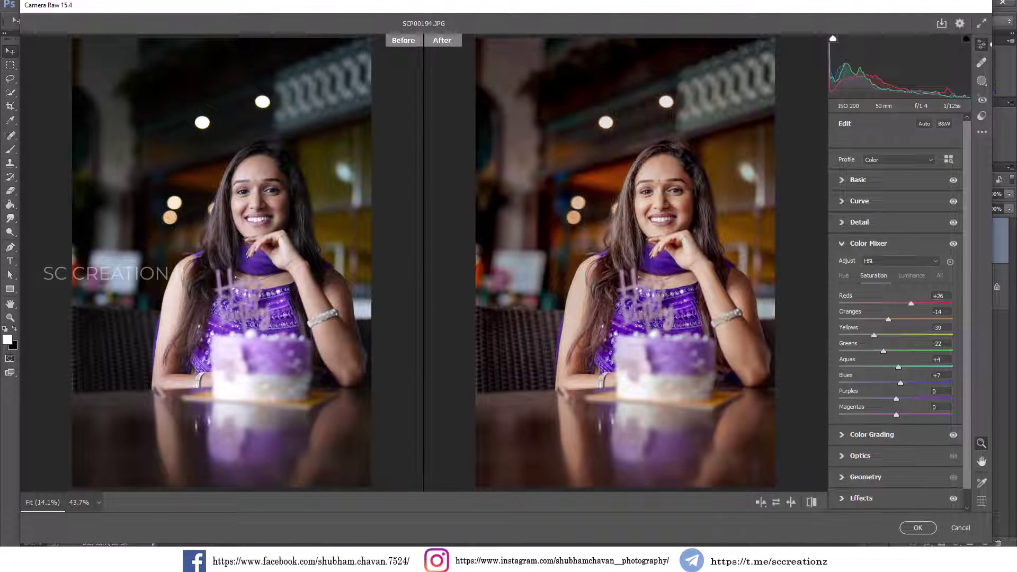
{"action": "left_click", "coordinate": [919, 532]}
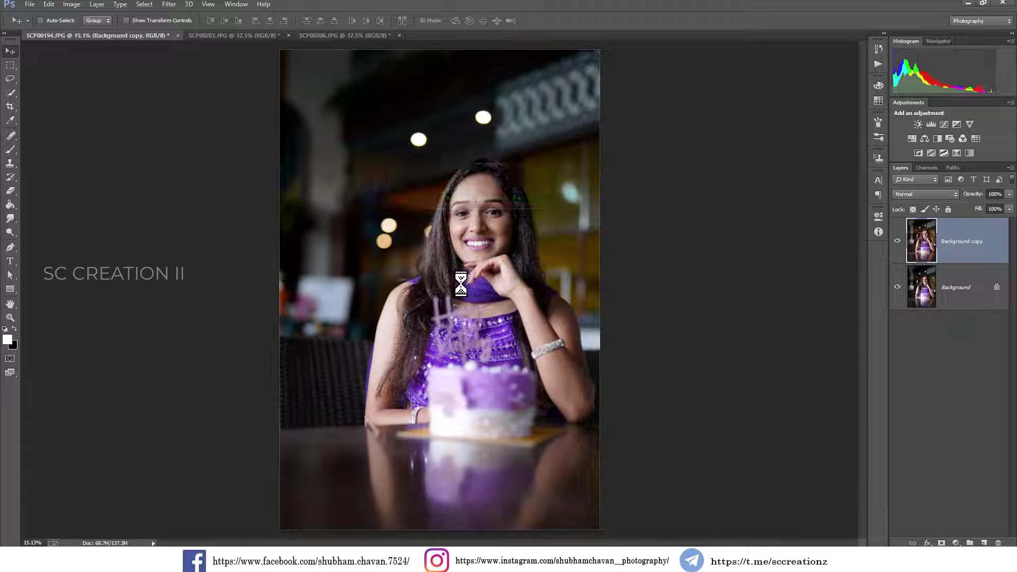
- Fit the portrait on screen and toggle the graded copy to compare before and after
{"action": "key", "text": "ctrl+minus"}
{"action": "key", "text": "ctrl+0"}
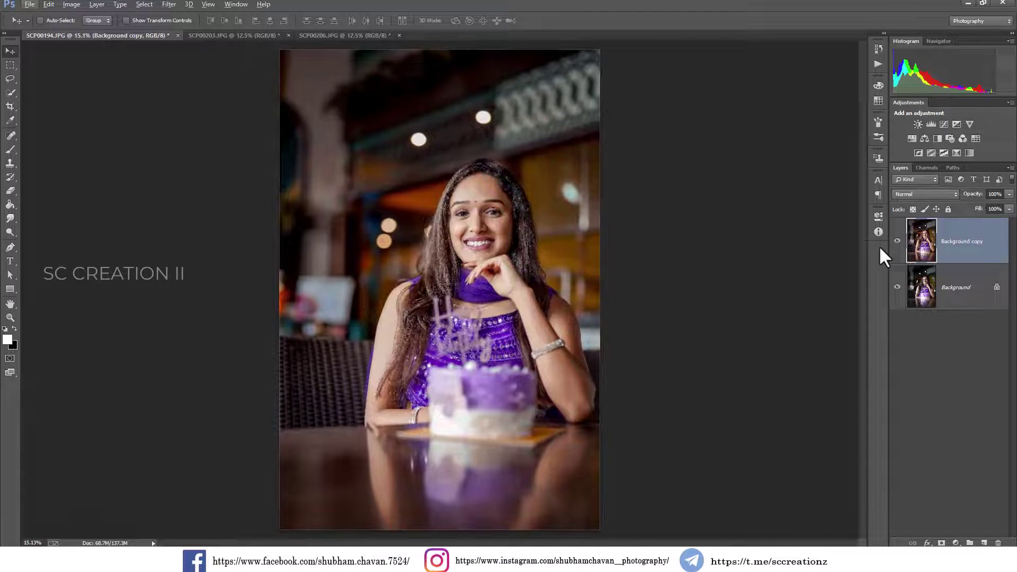
{"action": "left_click", "coordinate": [897, 242]}
{"action": "left_click", "coordinate": [898, 241]}
{"action": "left_click", "coordinate": [897, 242]}
{"action": "left_click", "coordinate": [898, 241]}
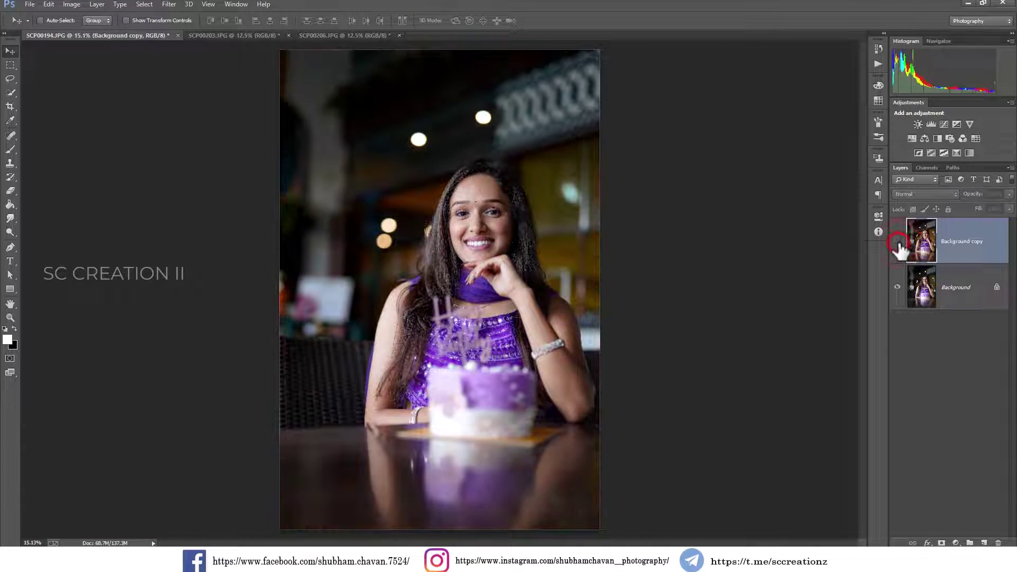
{"action": "scroll", "coordinate": [478, 197], "scroll_direction": "up", "scroll_amount": 3}
{"action": "scroll", "coordinate": [467, 200], "scroll_direction": "up", "scroll_amount": 2}
{"action": "scroll", "coordinate": [464, 192], "scroll_direction": "up", "scroll_amount": 2}
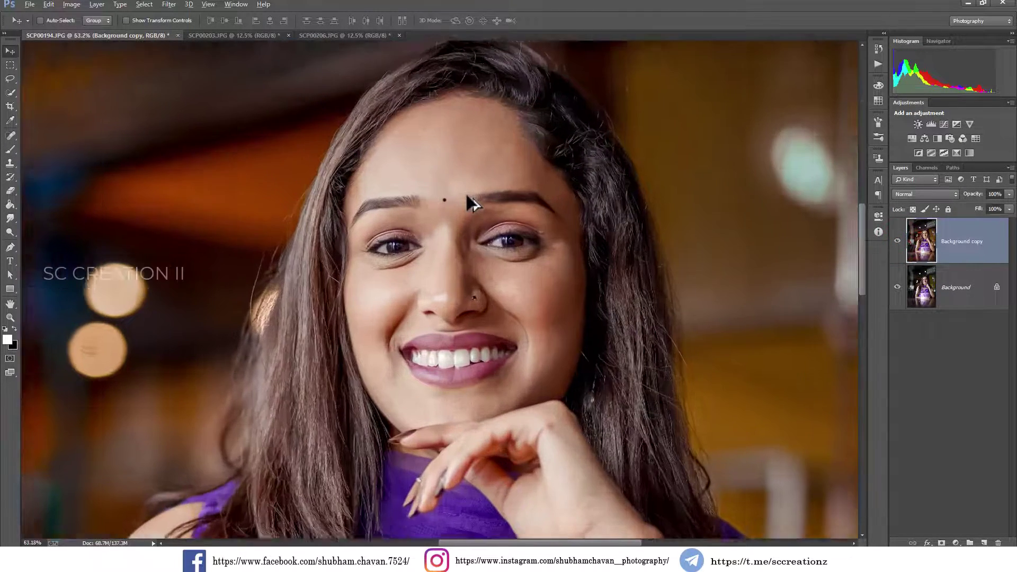
{"action": "scroll", "coordinate": [466, 191], "scroll_direction": "up", "scroll_amount": 2}
- Choose the Spot Healing Brush and heal two blemishes on the cheek
{"action": "left_click", "coordinate": [9, 138]}
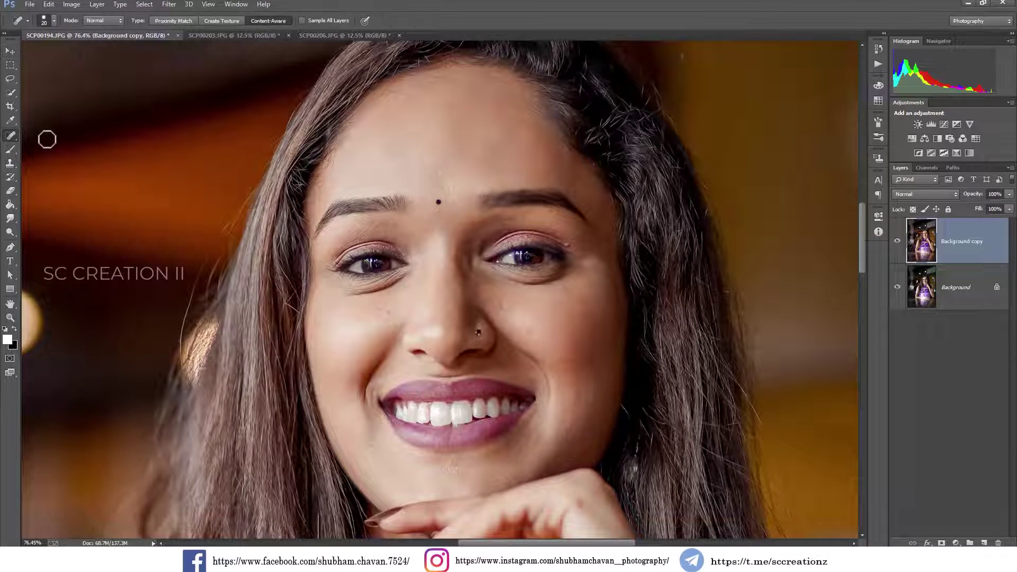
{"action": "right_click", "coordinate": [11, 135]}
{"action": "left_click", "coordinate": [46, 138]}
{"action": "scroll", "coordinate": [541, 298], "scroll_direction": "up", "scroll_amount": 1}
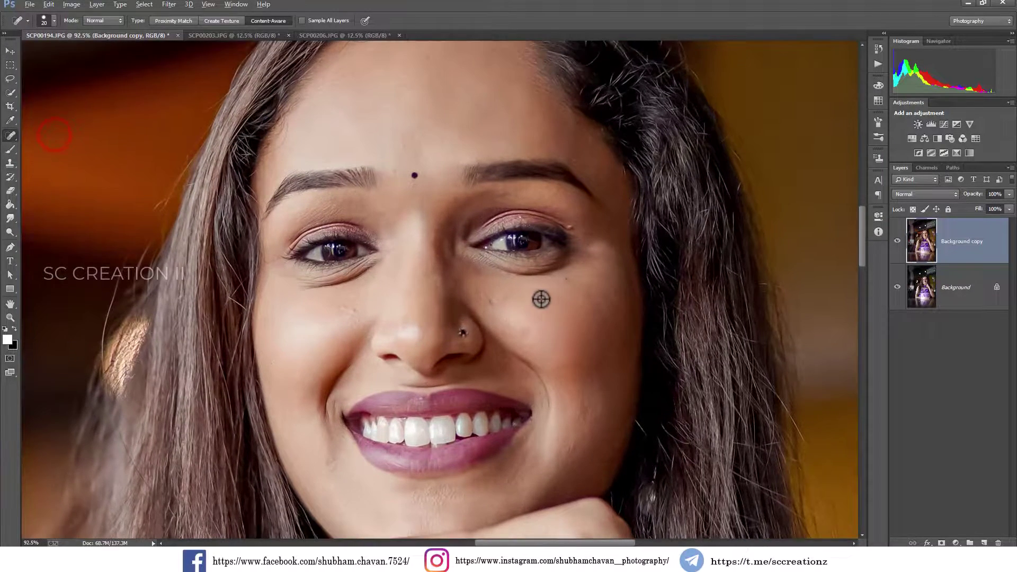
{"action": "scroll", "coordinate": [489, 303], "scroll_direction": "up", "scroll_amount": 1}
{"action": "left_click", "coordinate": [482, 298]}
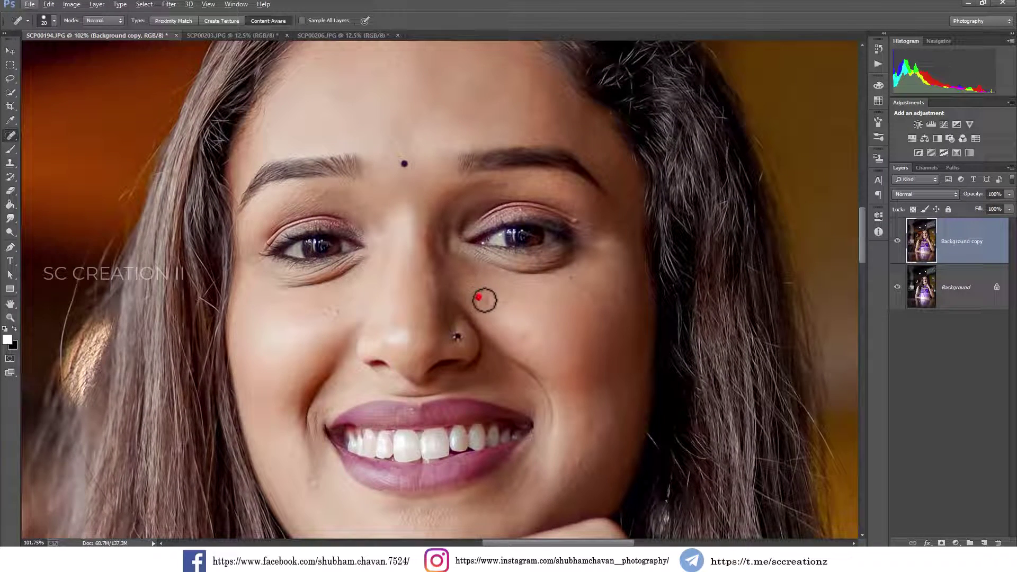
{"action": "left_click", "coordinate": [570, 277]}
- Enlarge the healing brush to 42 and heal four more spots across both cheeks
{"action": "right_click", "coordinate": [556, 335]}
{"action": "left_click_drag", "start_coordinate": [564, 345], "coordinate": [572, 344]}
{"action": "left_click", "coordinate": [529, 338]}
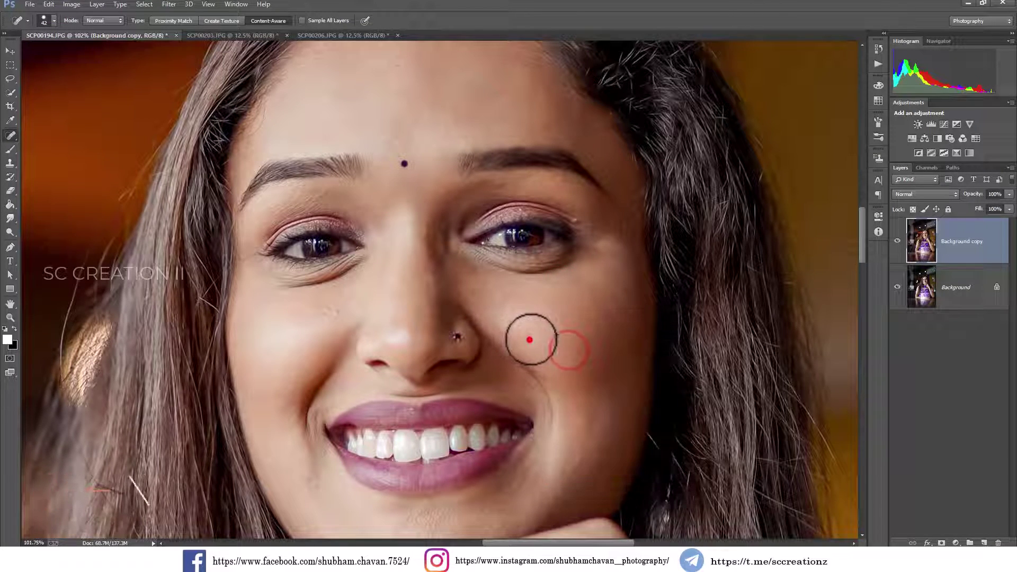
{"action": "left_click", "coordinate": [508, 317]}
{"action": "left_click", "coordinate": [530, 336]}
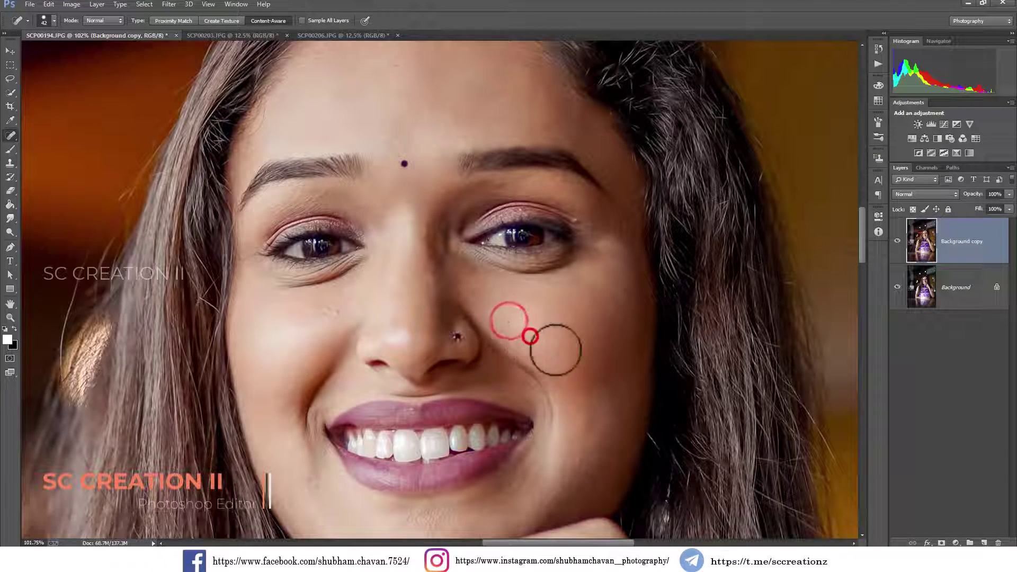
{"action": "left_click", "coordinate": [328, 305]}
- Heal the spots on the forehead, including the upper forehead
{"action": "scroll", "coordinate": [397, 276], "scroll_direction": "up", "scroll_amount": 3}
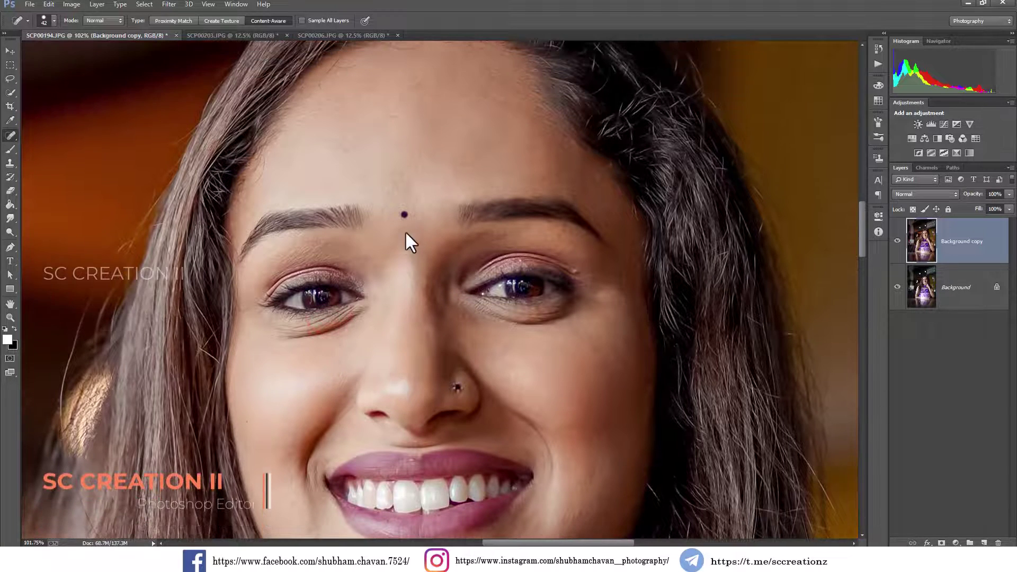
{"action": "scroll", "coordinate": [392, 212], "scroll_direction": "up", "scroll_amount": 1}
{"action": "left_click", "coordinate": [345, 170]}
{"action": "left_click", "coordinate": [390, 131]}
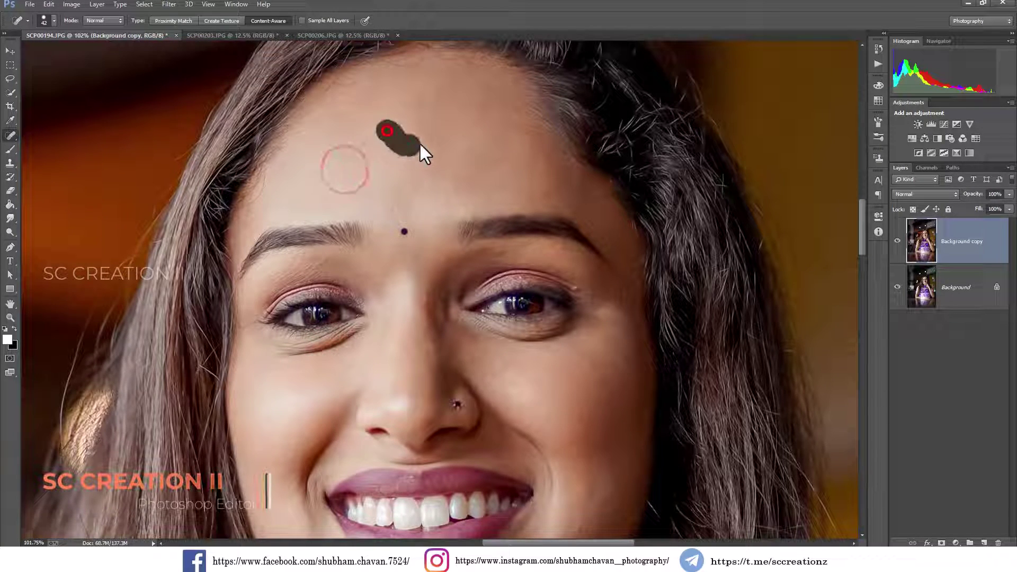
{"action": "left_click", "coordinate": [421, 104]}
{"action": "left_click_drag", "start_coordinate": [329, 107], "coordinate": [353, 129]}
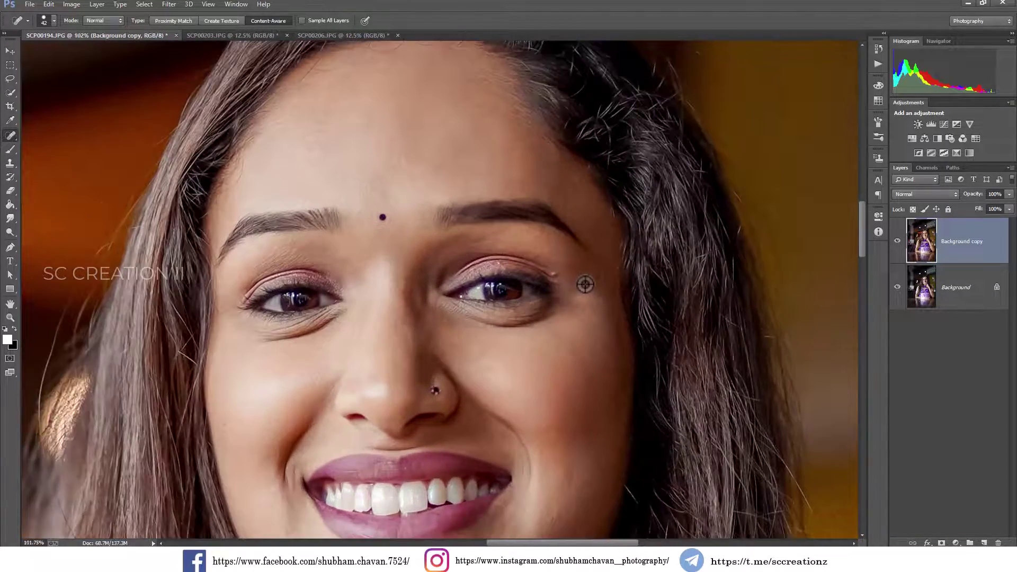
- Shrink the healing brush to 18 and heal two spots near the eye corner
{"action": "scroll", "coordinate": [585, 284], "scroll_direction": "up", "scroll_amount": 3}
{"action": "right_click", "coordinate": [585, 285]}
{"action": "left_click", "coordinate": [606, 295]}
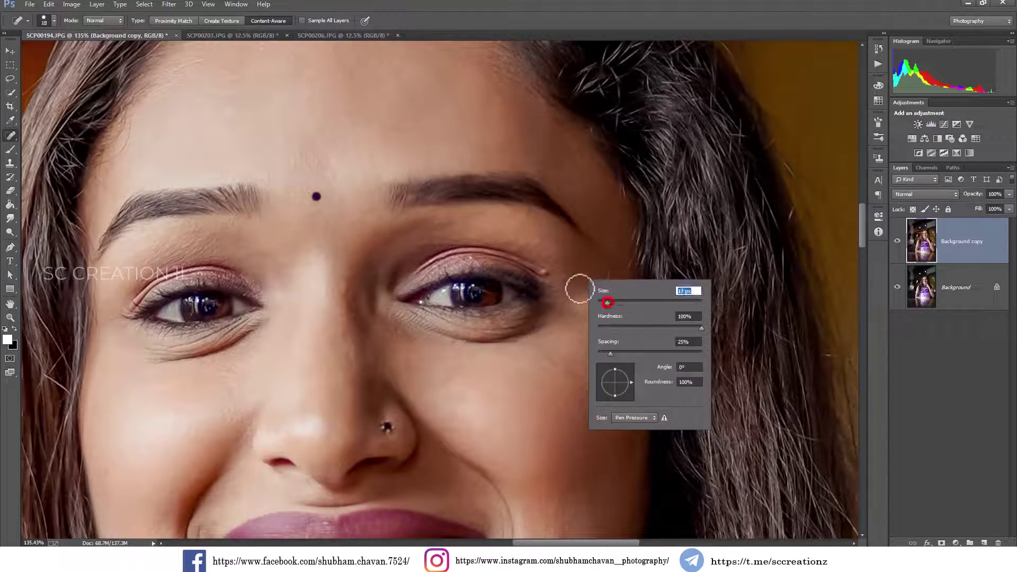
{"action": "key", "text": "Return"}
{"action": "left_click", "coordinate": [545, 271]}
{"action": "left_click", "coordinate": [576, 263]}
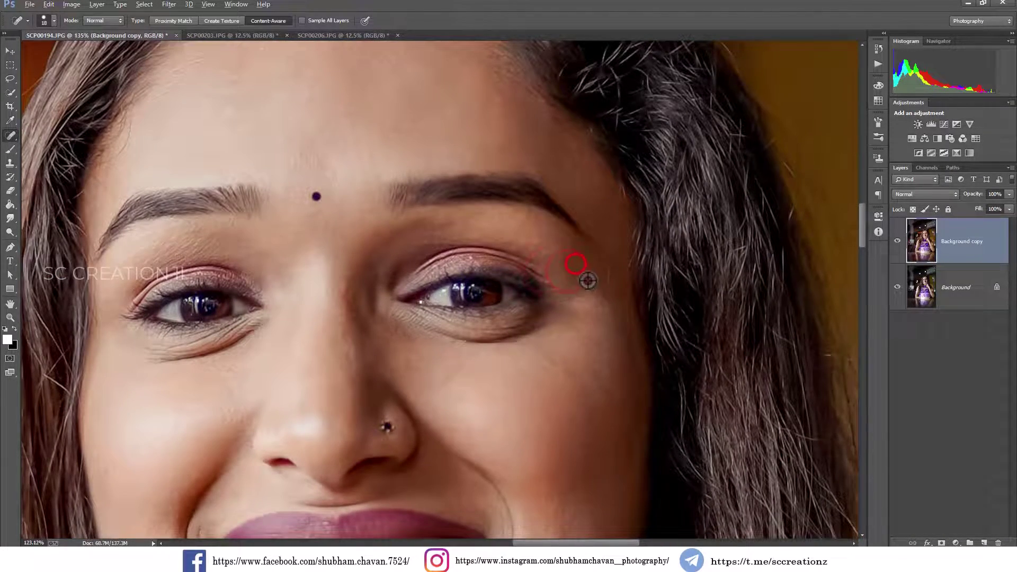
{"action": "scroll", "coordinate": [586, 281], "scroll_direction": "down", "scroll_amount": 5}
{"action": "scroll", "coordinate": [589, 288], "scroll_direction": "down", "scroll_amount": 1}
{"action": "scroll", "coordinate": [641, 304], "scroll_direction": "down", "scroll_amount": 1}
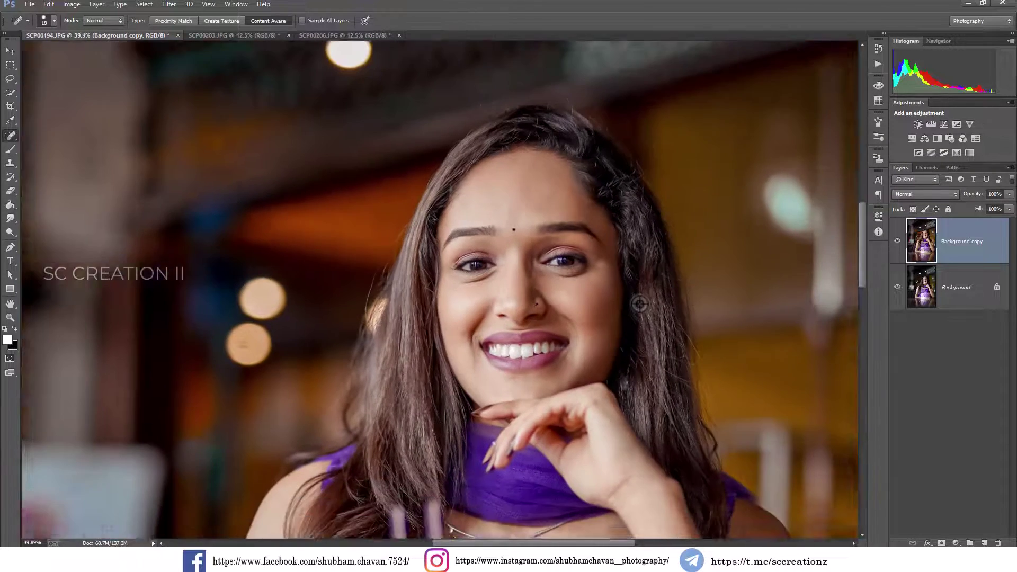
{"action": "scroll", "coordinate": [652, 300], "scroll_direction": "down", "scroll_amount": 3}
{"action": "scroll", "coordinate": [660, 298], "scroll_direction": "down", "scroll_amount": 2}
{"action": "scroll", "coordinate": [659, 298], "scroll_direction": "down", "scroll_amount": 1}
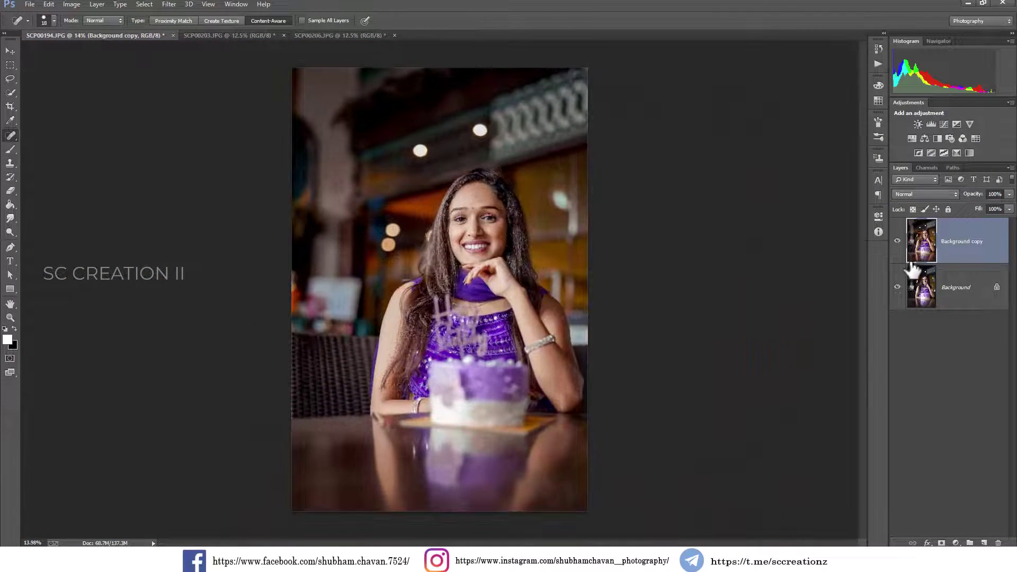
- Add a Selective Color adjustment setting Reds Black to -44 and Magenta to +16
{"action": "left_click", "coordinate": [896, 244]}
{"action": "left_click", "coordinate": [896, 244]}
{"action": "left_click", "coordinate": [956, 543]}
{"action": "left_click", "coordinate": [936, 538]}
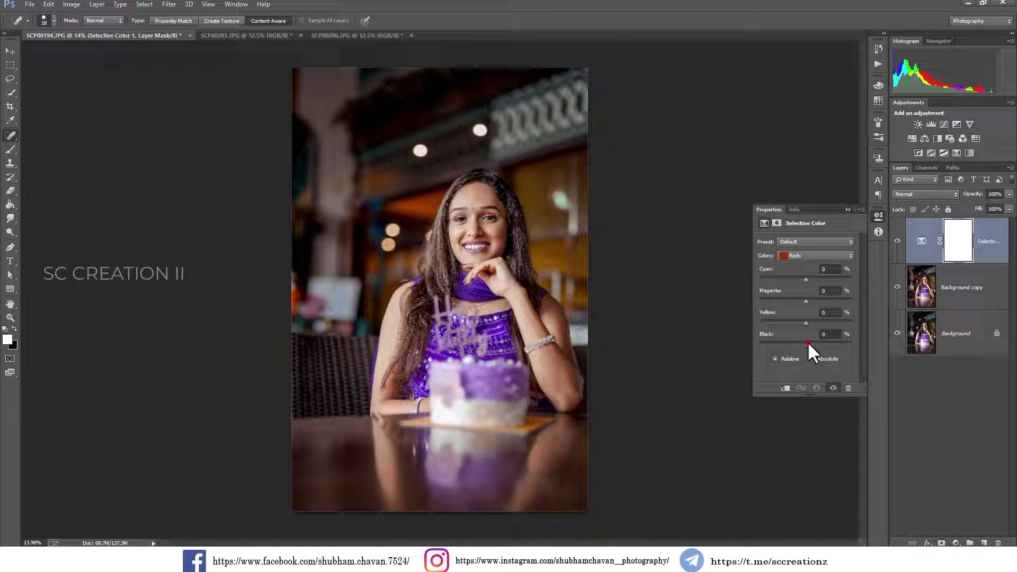
{"action": "mouse_move", "coordinate": [806, 343]}
{"action": "left_mouse_down"}
{"action": "mouse_move", "coordinate": [815, 344]}
{"action": "mouse_move", "coordinate": [785, 344]}
{"action": "mouse_move", "coordinate": [806, 346]}
{"action": "mouse_move", "coordinate": [792, 319]}
{"action": "mouse_move", "coordinate": [803, 324]}
{"action": "left_mouse_up"}
{"action": "mouse_move", "coordinate": [805, 300]}
{"action": "left_mouse_down"}
{"action": "mouse_move", "coordinate": [794, 298]}
{"action": "mouse_move", "coordinate": [813, 300]}
{"action": "left_mouse_up"}
- Hide the Selective Color layer and merge it down into the Background copy
{"action": "left_click", "coordinate": [847, 210]}
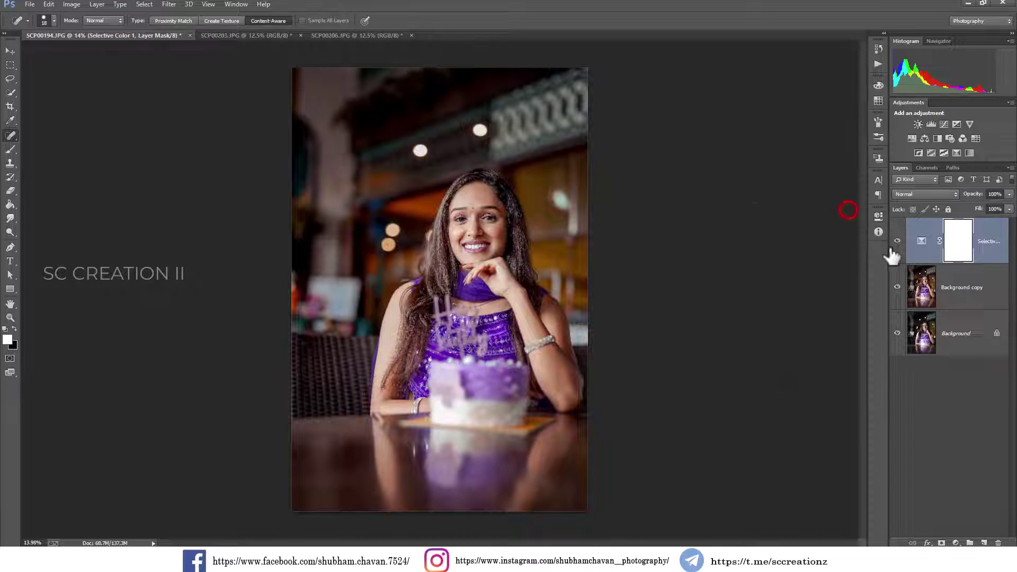
{"action": "left_click", "coordinate": [895, 243]}
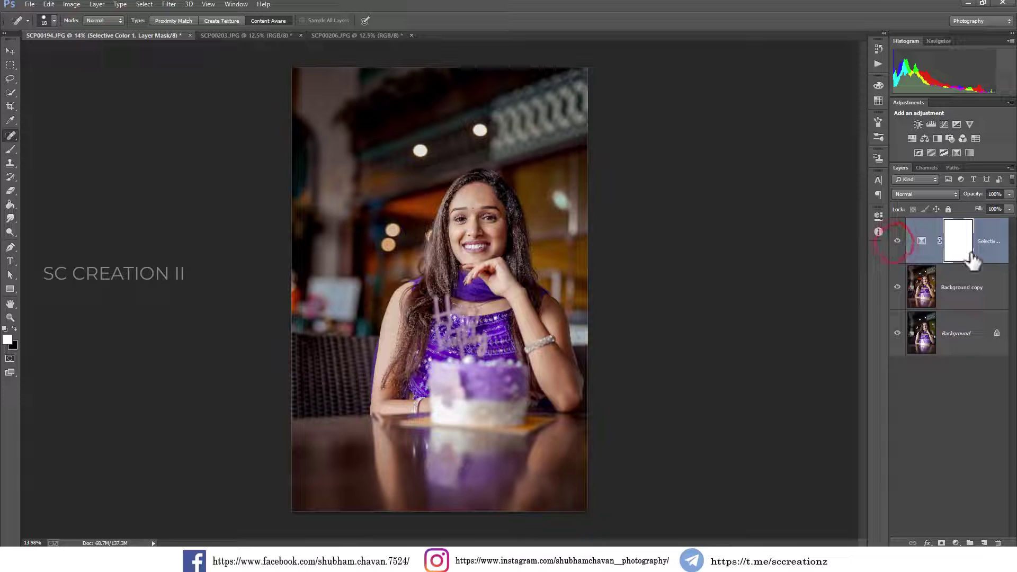
{"action": "right_click", "coordinate": [971, 258]}
{"action": "left_click", "coordinate": [877, 381]}
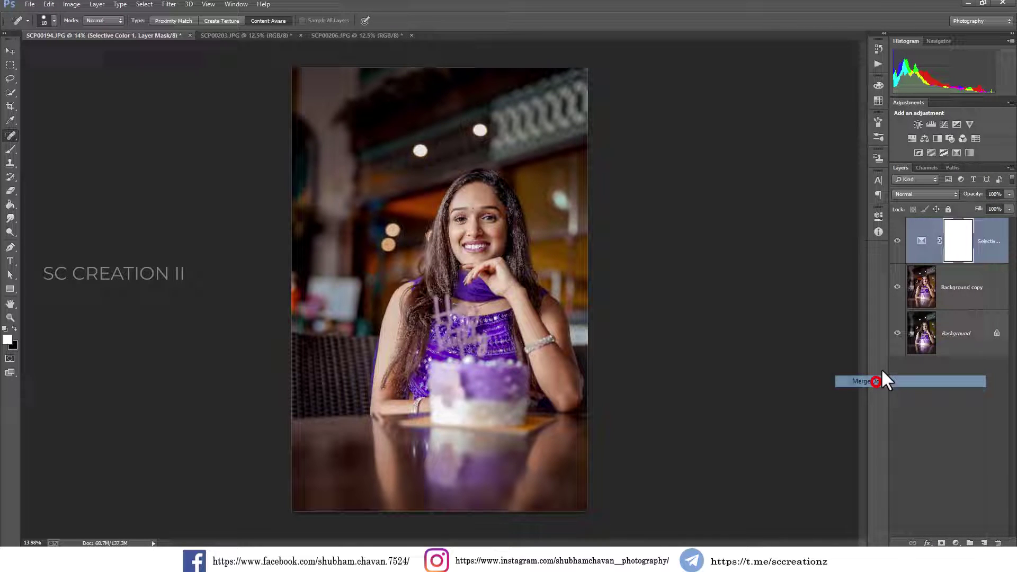
- Switch to SCP00203.JPG, fit it on screen, and duplicate its Background layer
{"action": "left_click", "coordinate": [898, 241]}
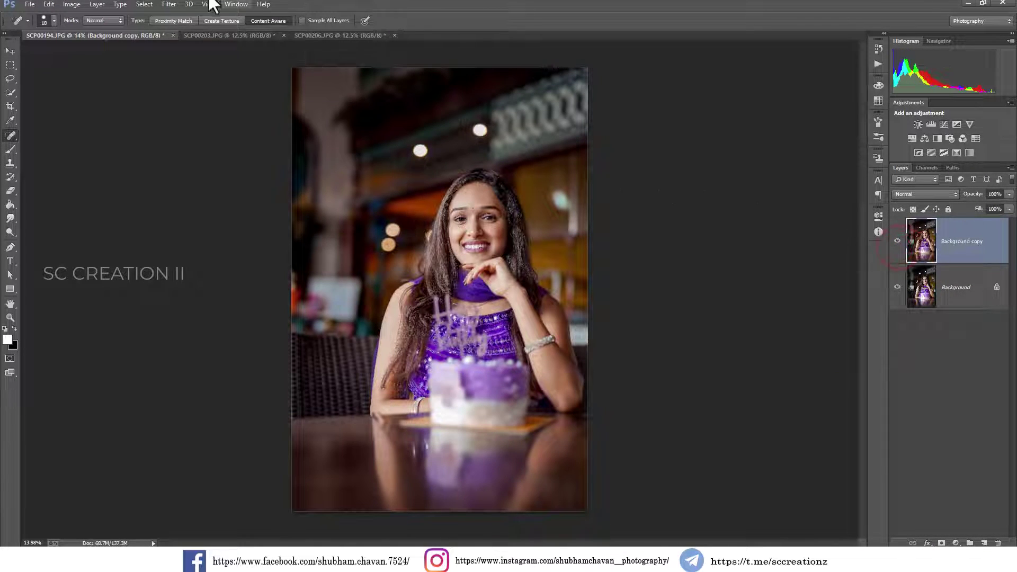
{"action": "left_click", "coordinate": [209, 35]}
{"action": "key", "text": "ctrl+0"}
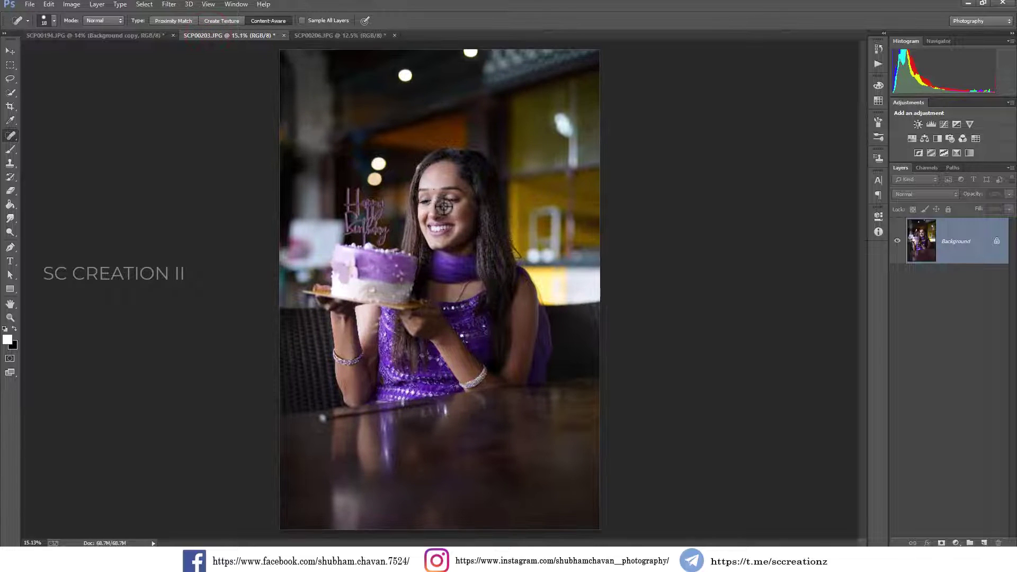
{"action": "left_click_drag", "start_coordinate": [964, 248], "coordinate": [983, 542]}
- Reapply the last Camera Raw filter grade to the cake photo's copy and compare with the original
{"action": "left_click", "coordinate": [141, 33]}
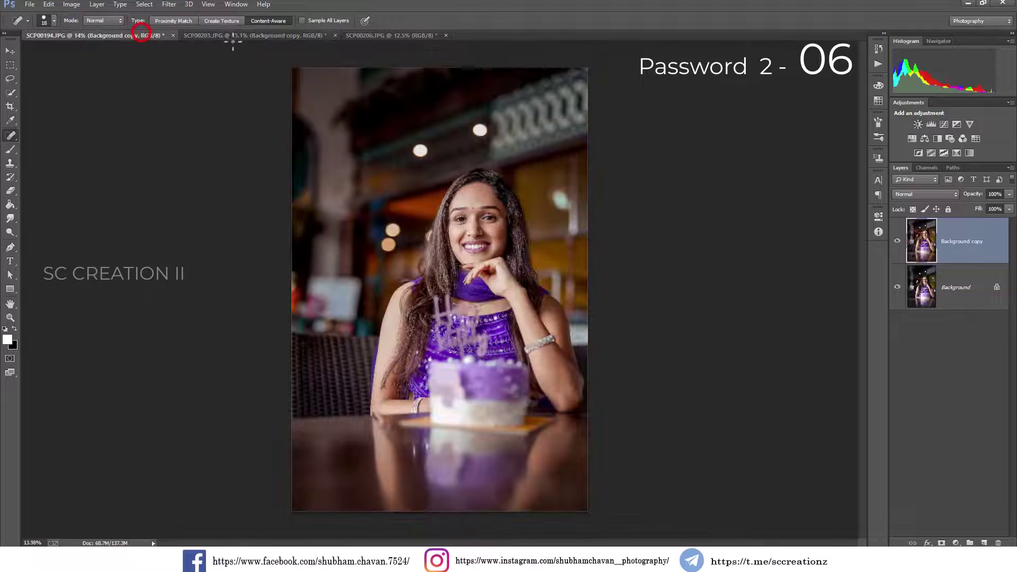
{"action": "left_click", "coordinate": [239, 36]}
{"action": "left_click", "coordinate": [164, 4]}
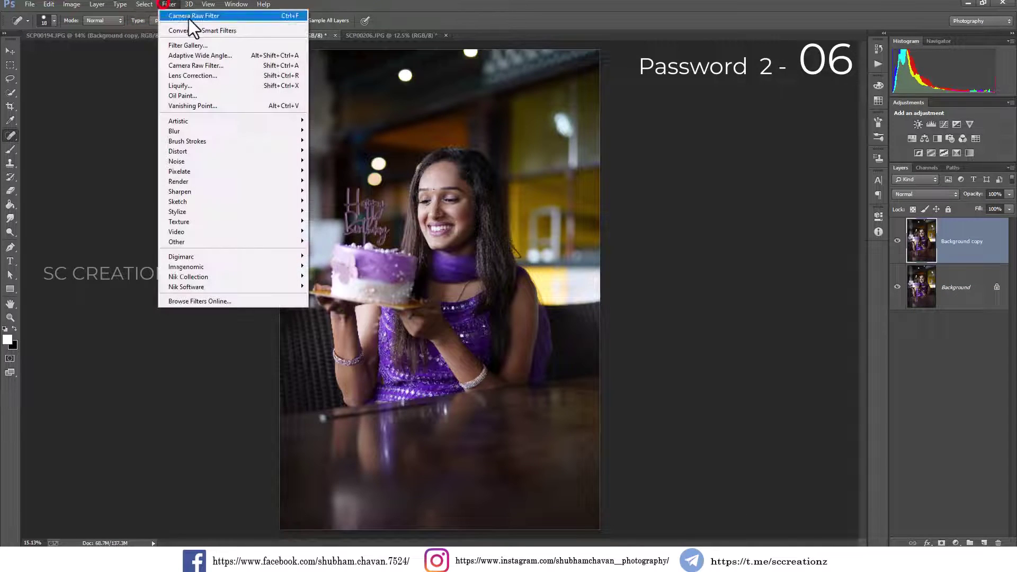
{"action": "left_click", "coordinate": [225, 16]}
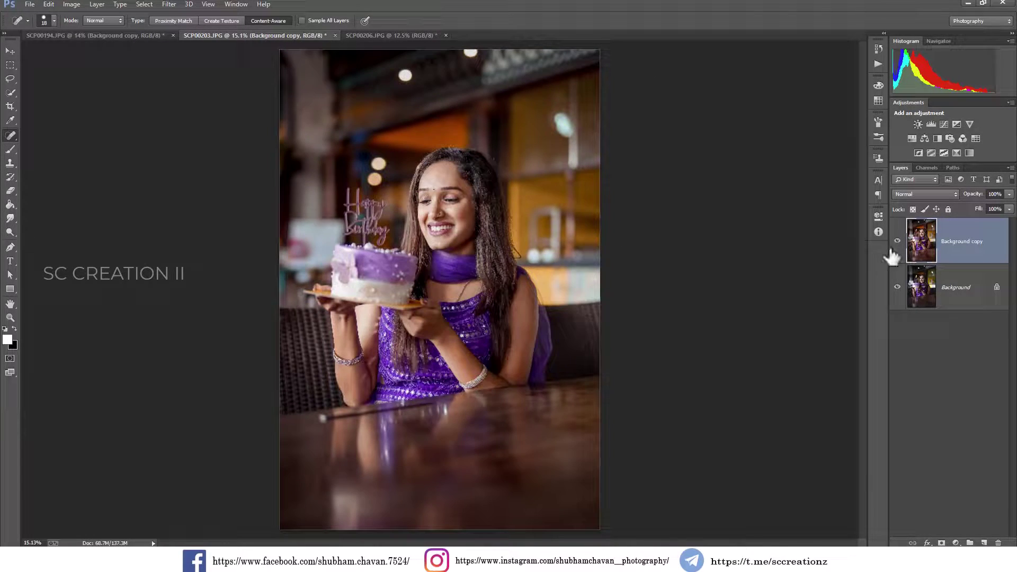
{"action": "left_click", "coordinate": [897, 241]}
{"action": "left_click", "coordinate": [897, 243]}
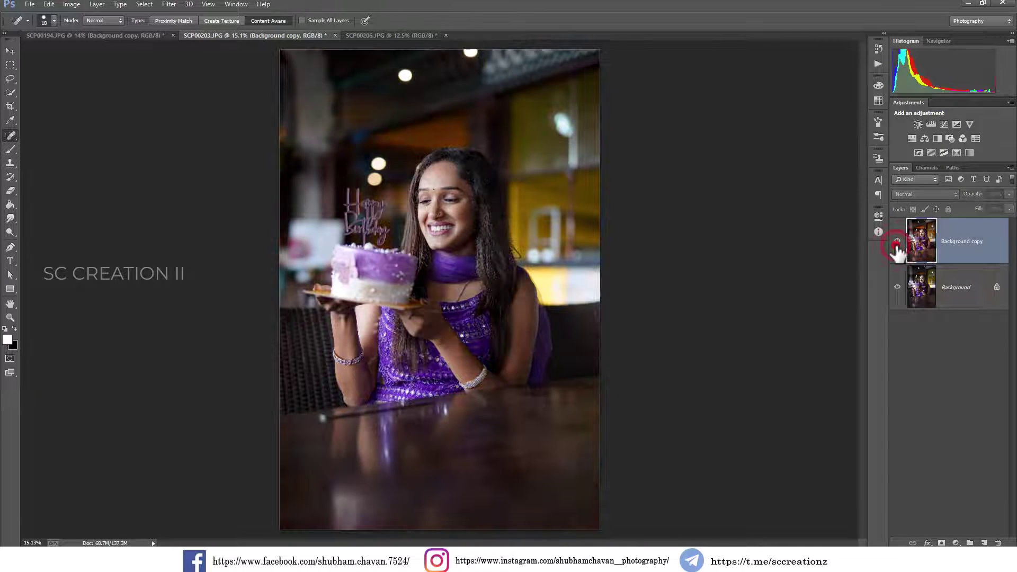
{"action": "left_click", "coordinate": [897, 243]}
- Apply Levels to the cake photo with white input 242 and midtones 0.95
{"action": "left_click", "coordinate": [72, 4]}
{"action": "mouse_move", "coordinate": [87, 30]}
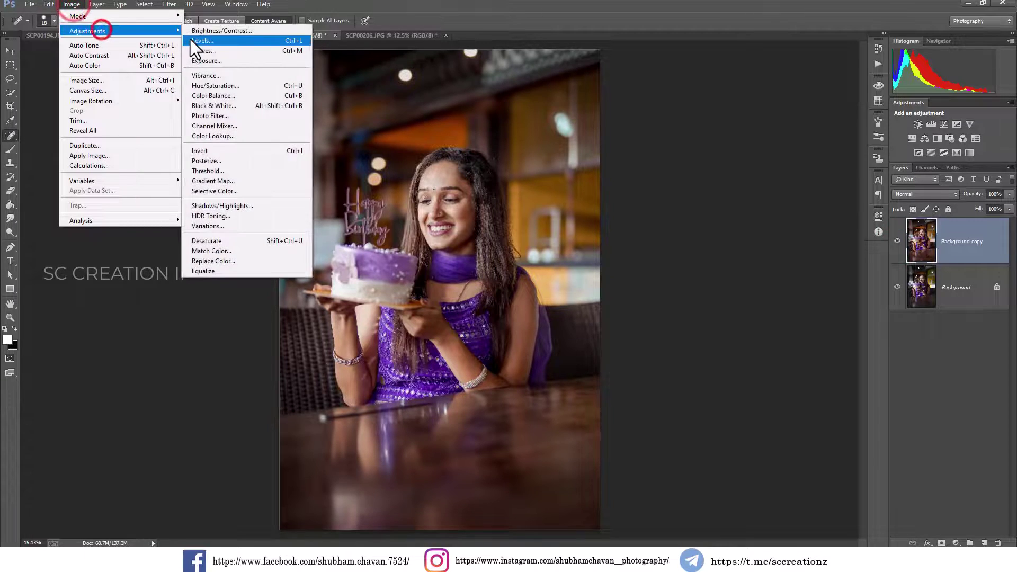
{"action": "left_click", "coordinate": [190, 39]}
{"action": "left_click_drag", "start_coordinate": [873, 293], "coordinate": [869, 294]}
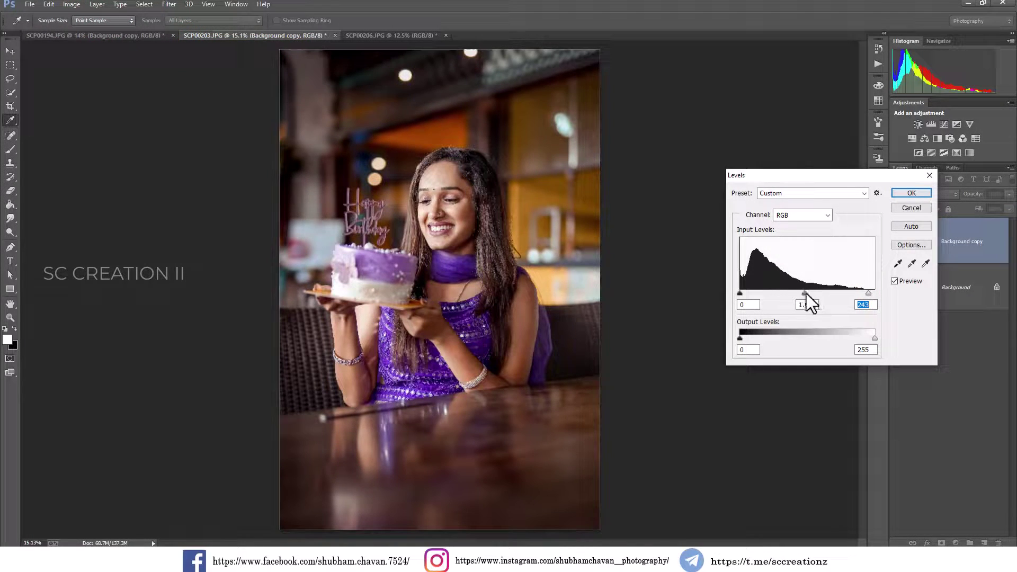
{"action": "left_click", "coordinate": [806, 294]}
{"action": "left_click", "coordinate": [868, 294]}
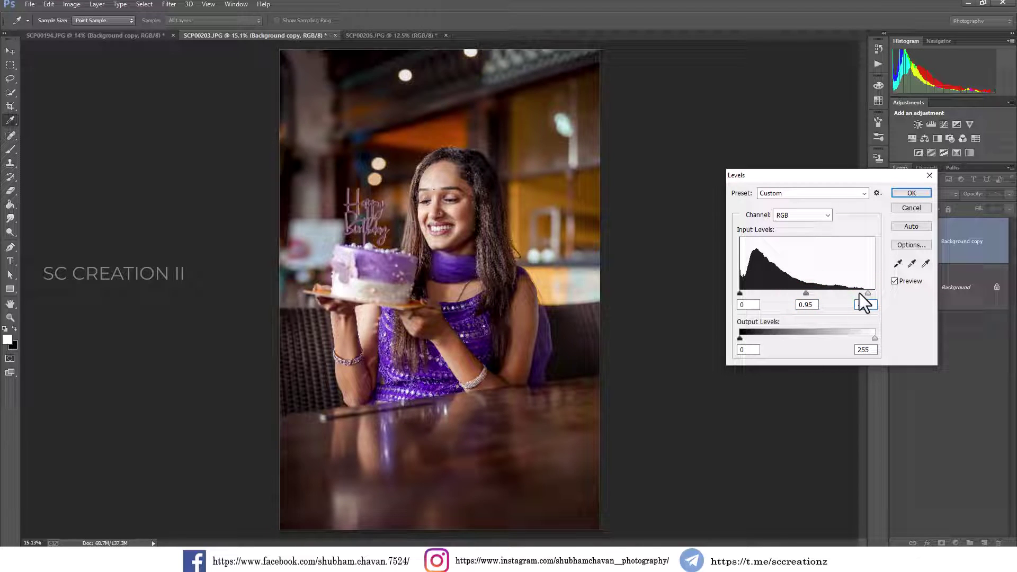
{"action": "left_click", "coordinate": [868, 295]}
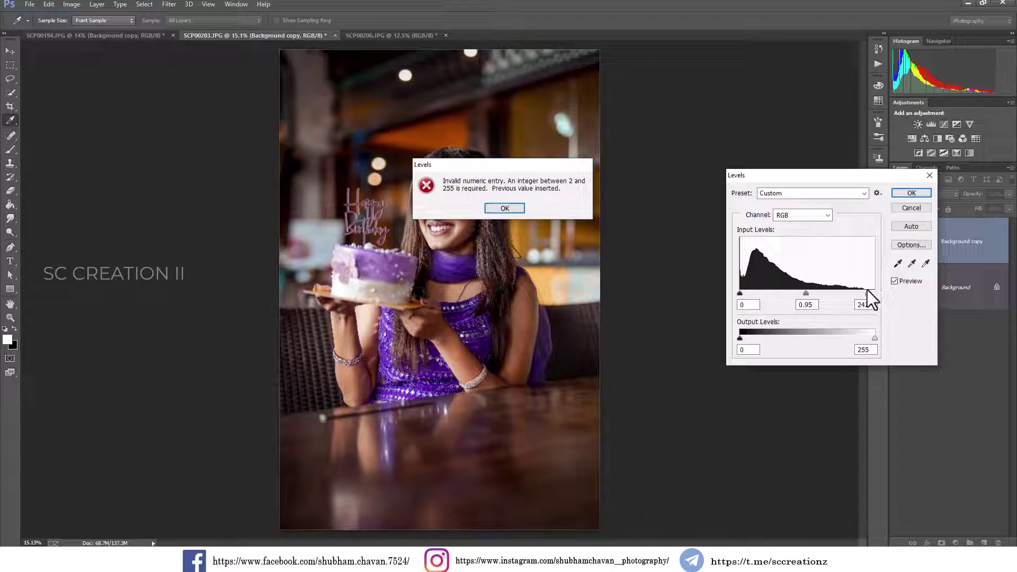
{"action": "key", "text": "Return"}
{"action": "left_click", "coordinate": [911, 192]}
- Compare the brightened cake photo against the original, then switch to SCP00206.JPG
{"action": "key", "text": "j"}
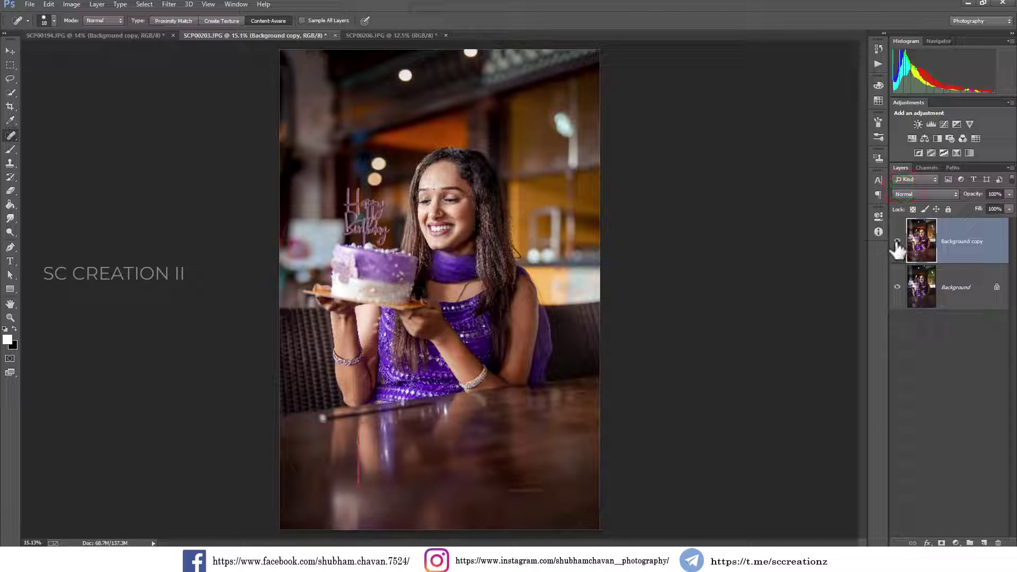
{"action": "scroll", "coordinate": [451, 205], "scroll_direction": "up", "scroll_amount": 5}
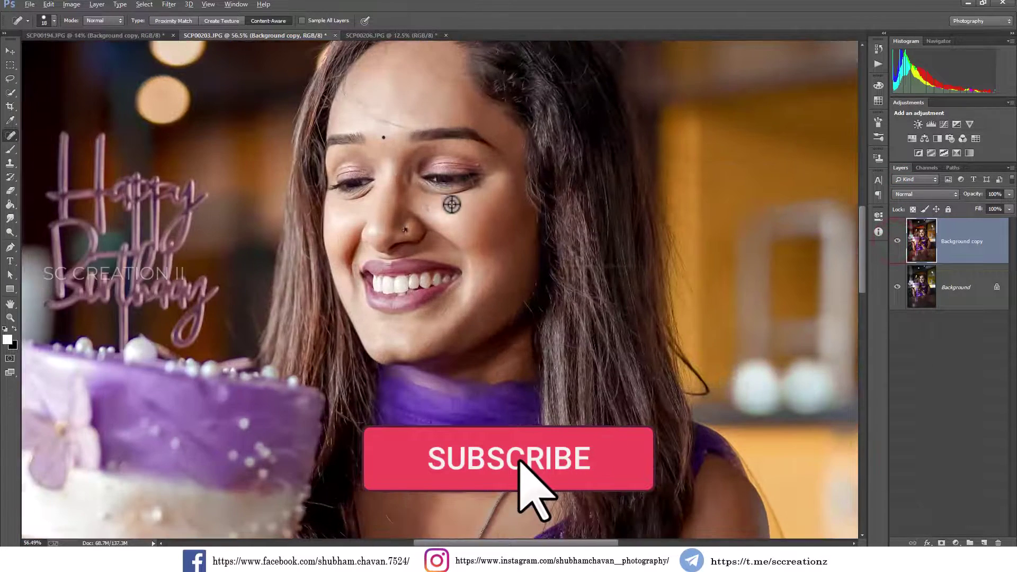
{"action": "left_click", "coordinate": [897, 242]}
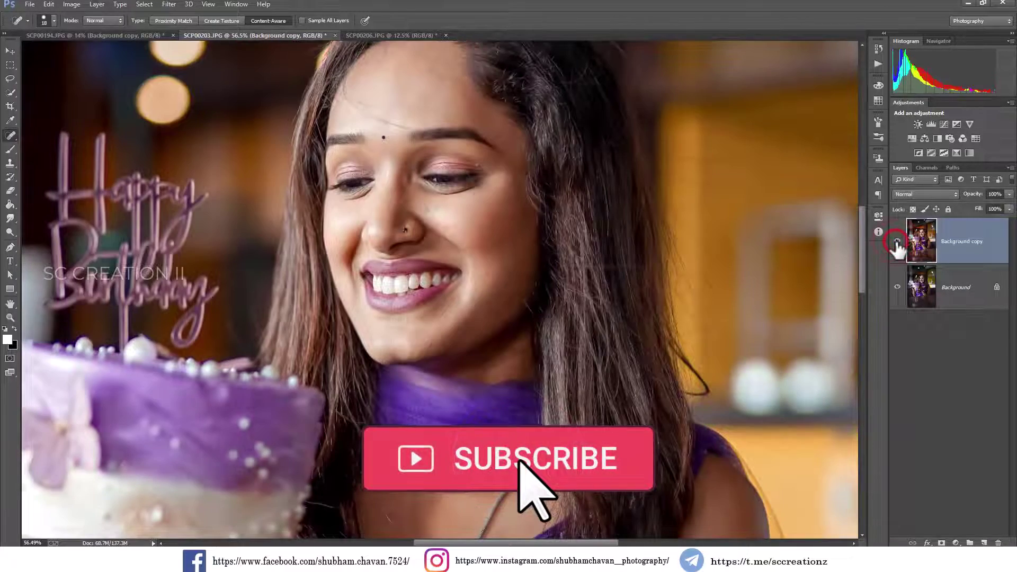
{"action": "left_click", "coordinate": [897, 241]}
{"action": "scroll", "coordinate": [627, 204], "scroll_direction": "down", "scroll_amount": 2}
{"action": "scroll", "coordinate": [626, 204], "scroll_direction": "down", "scroll_amount": 2}
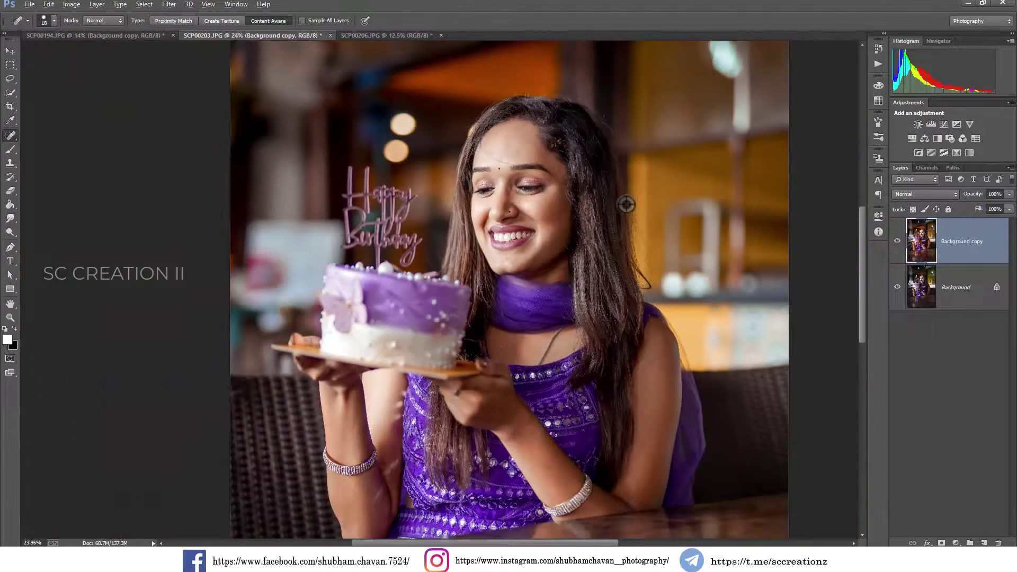
{"action": "scroll", "coordinate": [626, 204], "scroll_direction": "down", "scroll_amount": 2}
{"action": "scroll", "coordinate": [774, 229], "scroll_direction": "down", "scroll_amount": 1}
{"action": "left_click", "coordinate": [893, 249]}
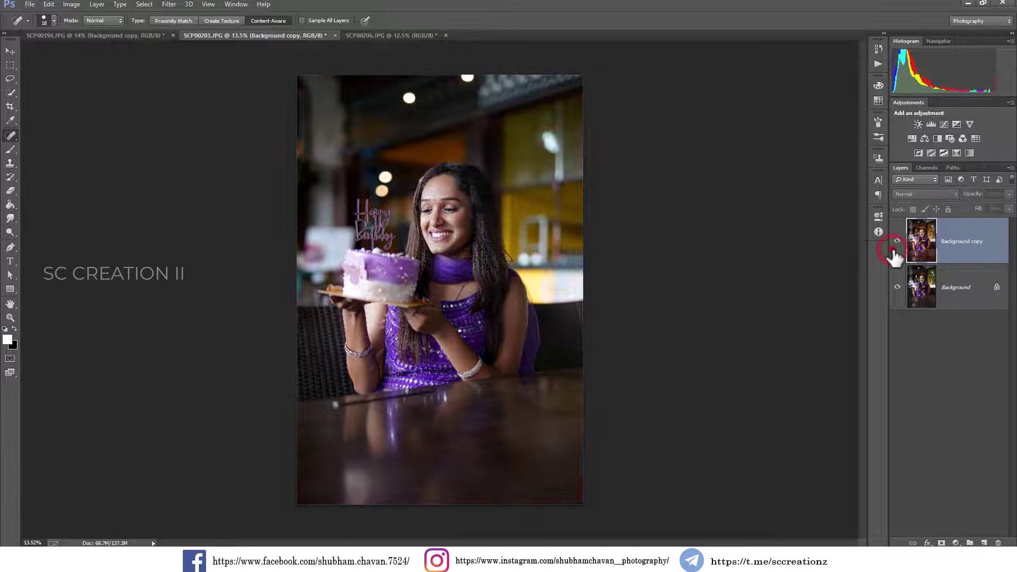
{"action": "left_click", "coordinate": [894, 249]}
{"action": "left_click", "coordinate": [894, 249]}
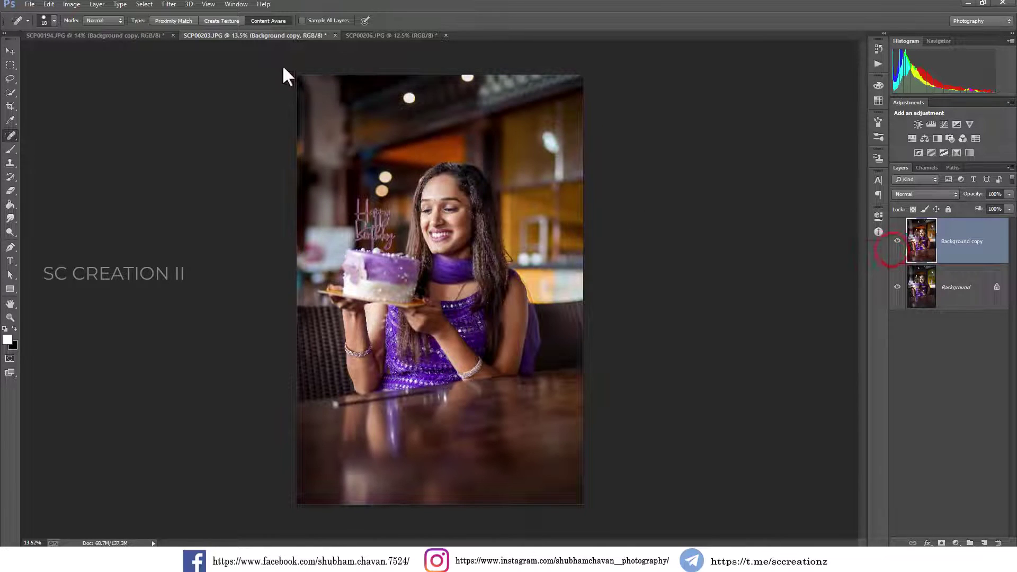
{"action": "left_click", "coordinate": [376, 36]}
- Fit the peace-sign photo on screen and duplicate its Background layer
{"action": "key", "text": "ctrl+0"}
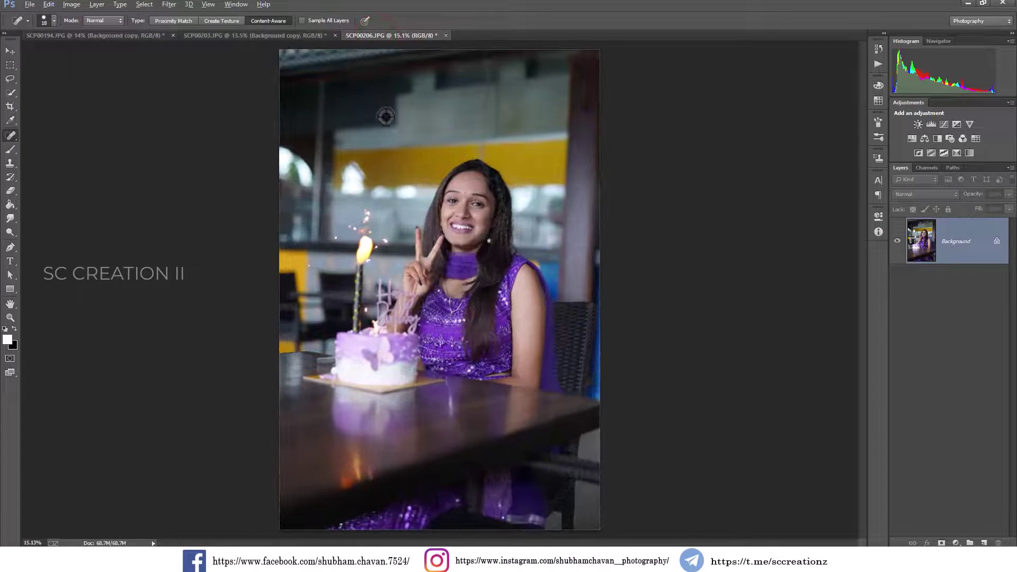
{"action": "scroll", "coordinate": [530, 217], "scroll_direction": "up", "scroll_amount": 2}
{"action": "scroll", "coordinate": [484, 181], "scroll_direction": "down", "scroll_amount": 2}
{"action": "scroll", "coordinate": [484, 182], "scroll_direction": "down", "scroll_amount": 2}
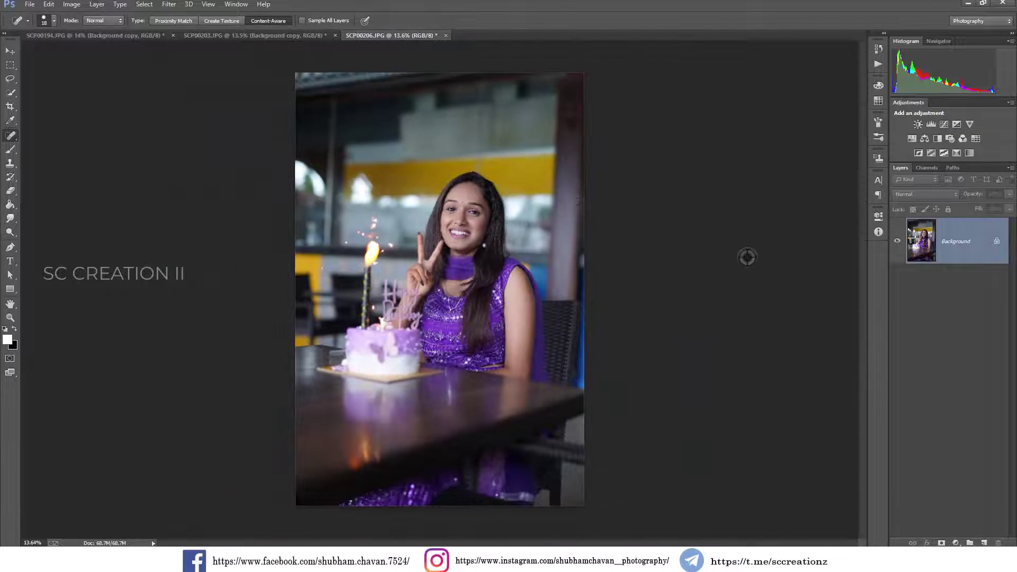
{"action": "right_click", "coordinate": [978, 255]}
{"action": "left_click", "coordinate": [911, 278]}
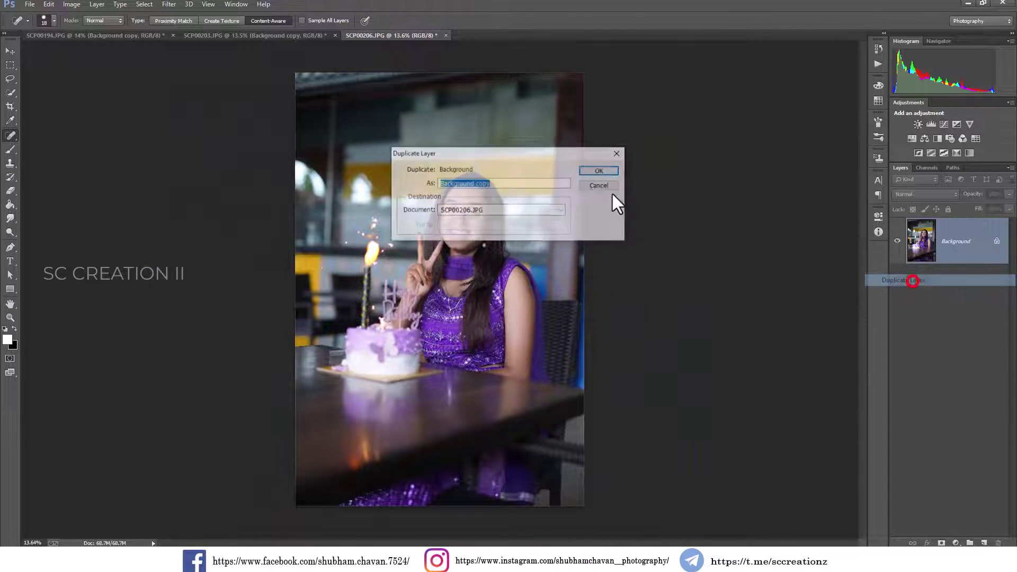
{"action": "left_click", "coordinate": [597, 172]}
- Reapply the last Camera Raw filter grade to the copy and compare with the original
{"action": "left_click", "coordinate": [167, 5]}
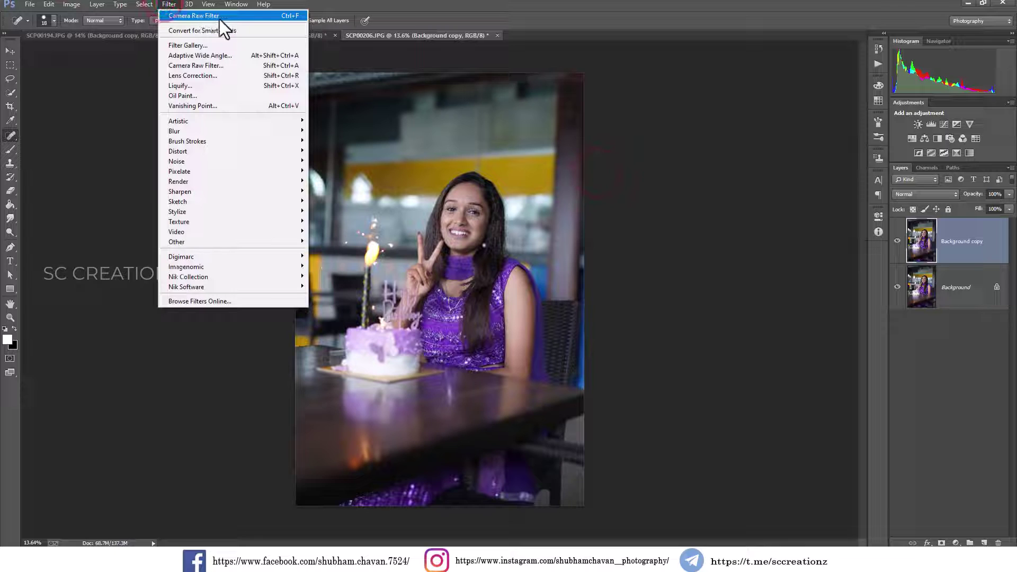
{"action": "left_click", "coordinate": [216, 17]}
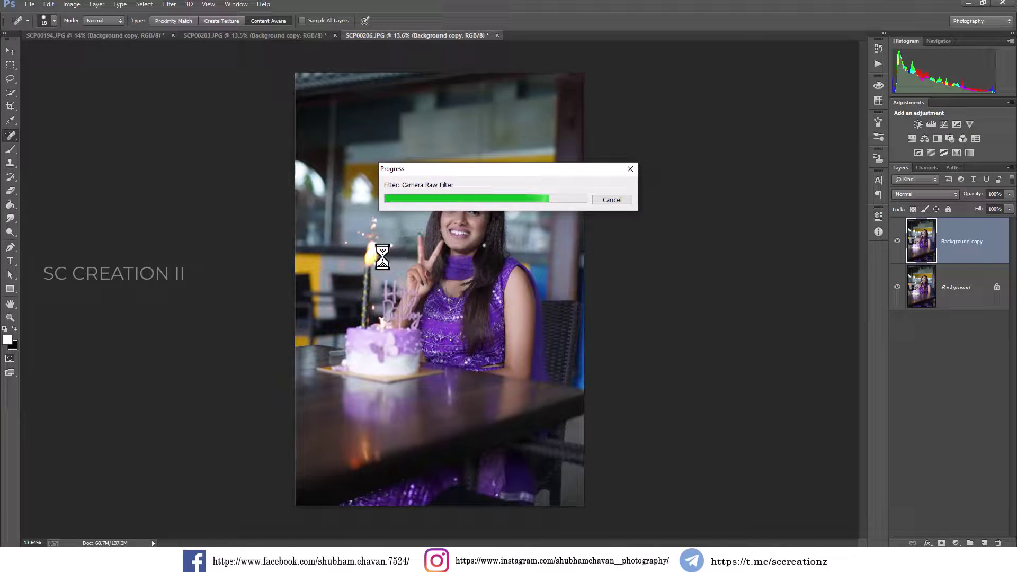
{"action": "scroll", "coordinate": [472, 225], "scroll_direction": "up", "scroll_amount": 1}
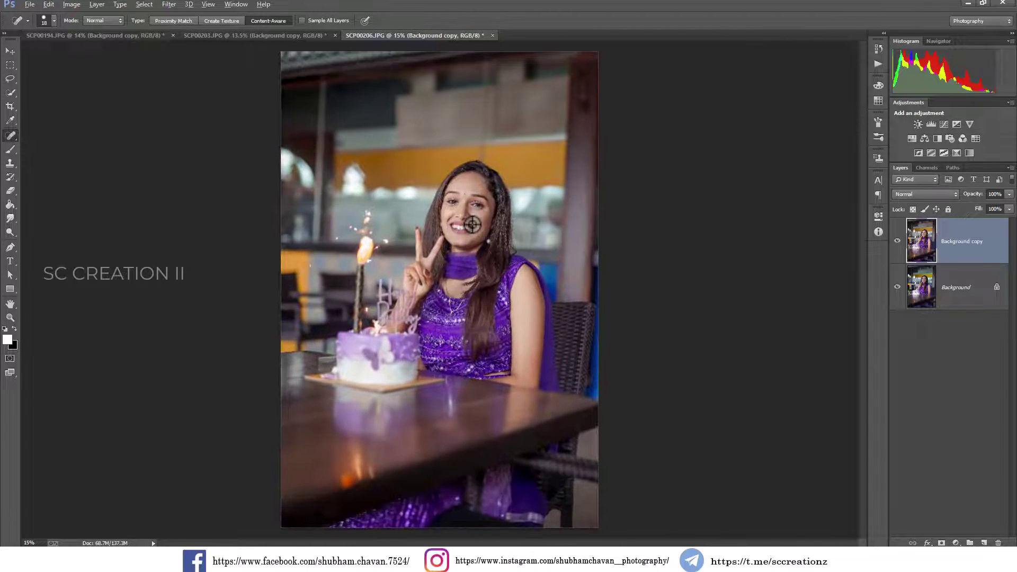
{"action": "left_click", "coordinate": [897, 241]}
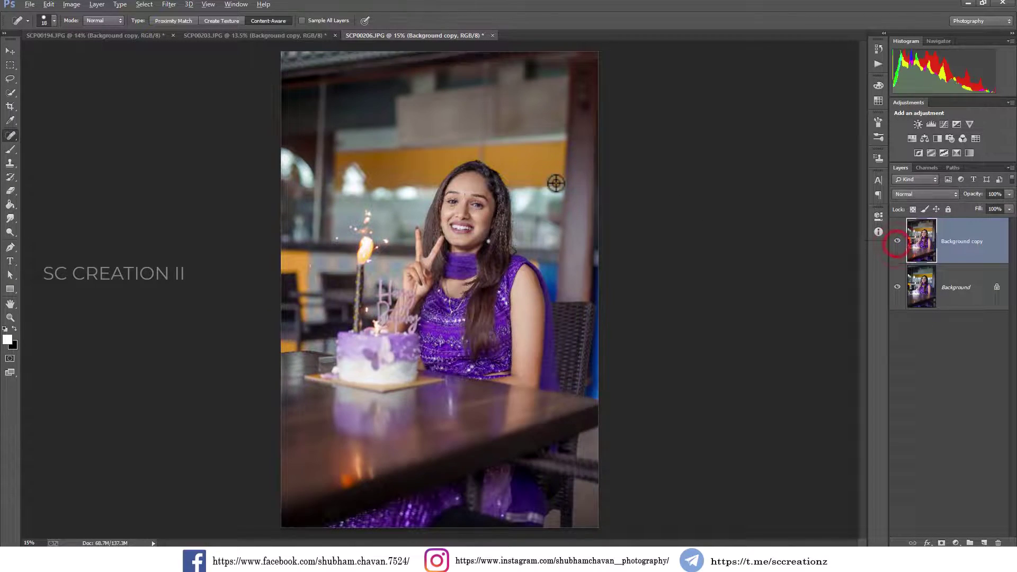
{"action": "scroll", "coordinate": [409, 241], "scroll_direction": "up", "scroll_amount": 3}
{"action": "scroll", "coordinate": [409, 243], "scroll_direction": "up", "scroll_amount": 2}
{"action": "scroll", "coordinate": [409, 242], "scroll_direction": "down", "scroll_amount": 4}
{"action": "scroll", "coordinate": [409, 242], "scroll_direction": "up", "scroll_amount": 2}
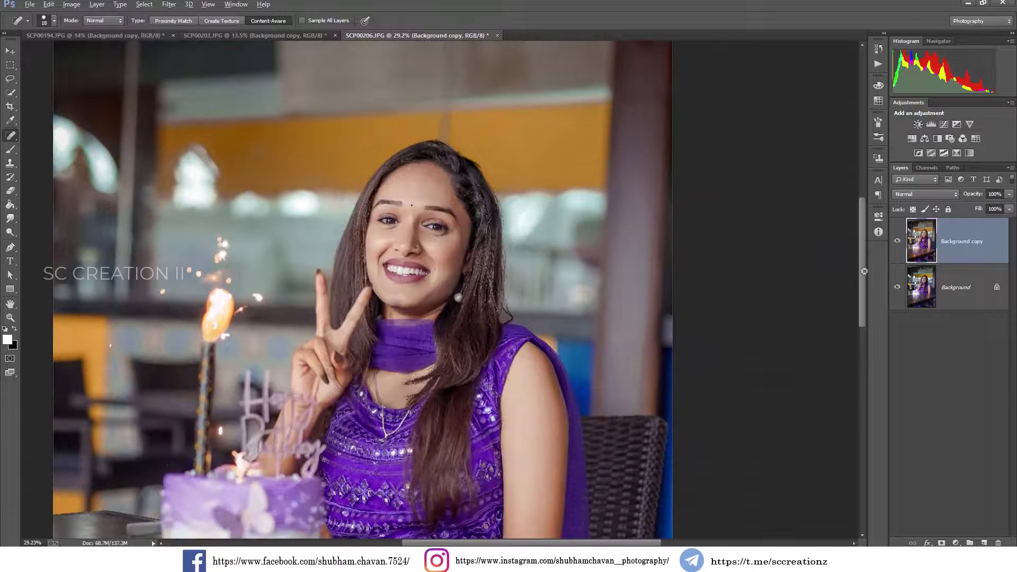
{"action": "left_click", "coordinate": [897, 241]}
{"action": "scroll", "coordinate": [391, 243], "scroll_direction": "down", "scroll_amount": 5}
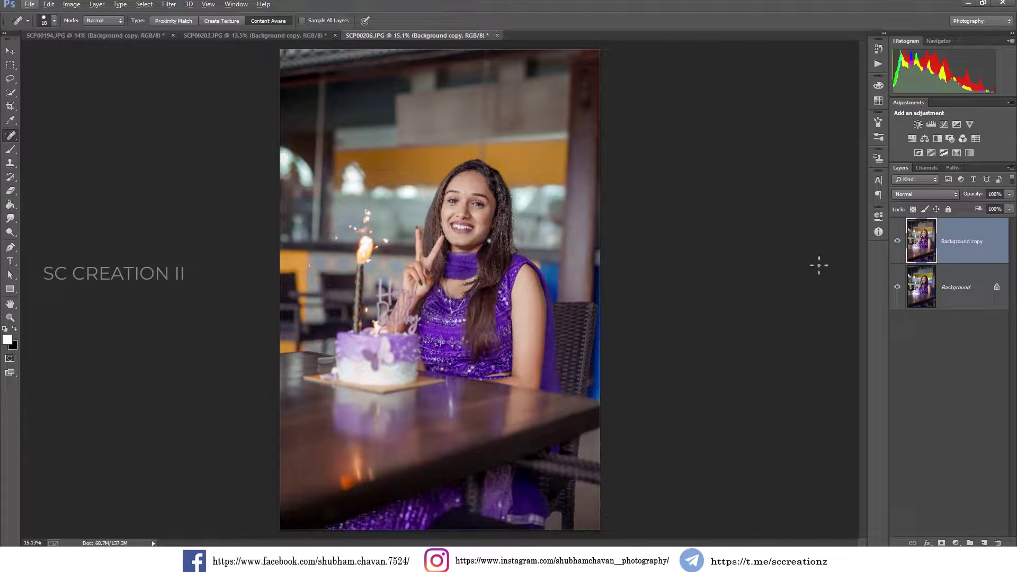
- Flatten the graded peace-sign photo into a single Background layer
{"action": "left_click", "coordinate": [892, 248]}
{"action": "left_click", "coordinate": [13, 51]}
{"action": "scroll", "coordinate": [310, 186], "scroll_direction": "down", "scroll_amount": 1}
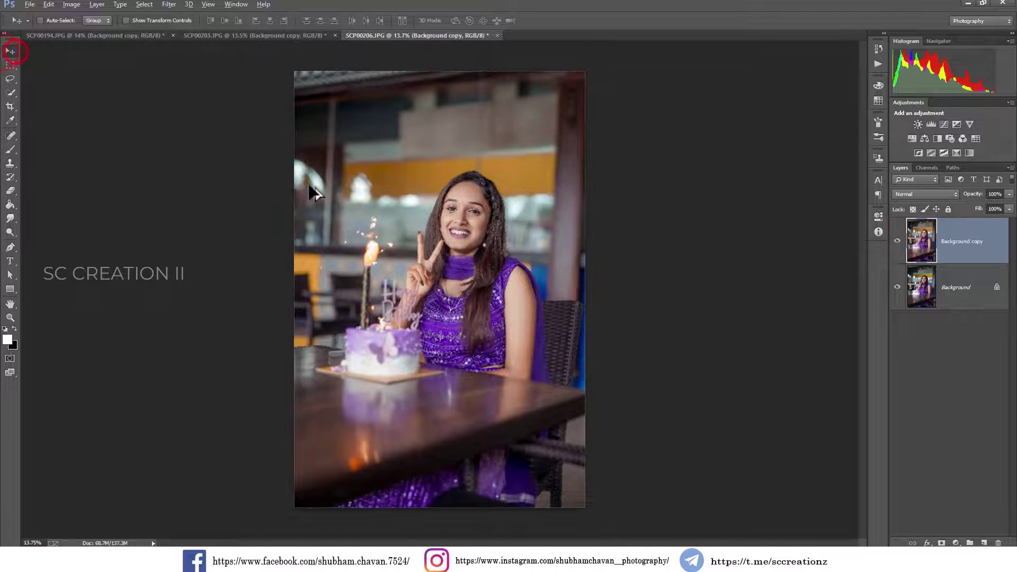
{"action": "right_click", "coordinate": [924, 316]}
{"action": "left_click", "coordinate": [914, 380]}
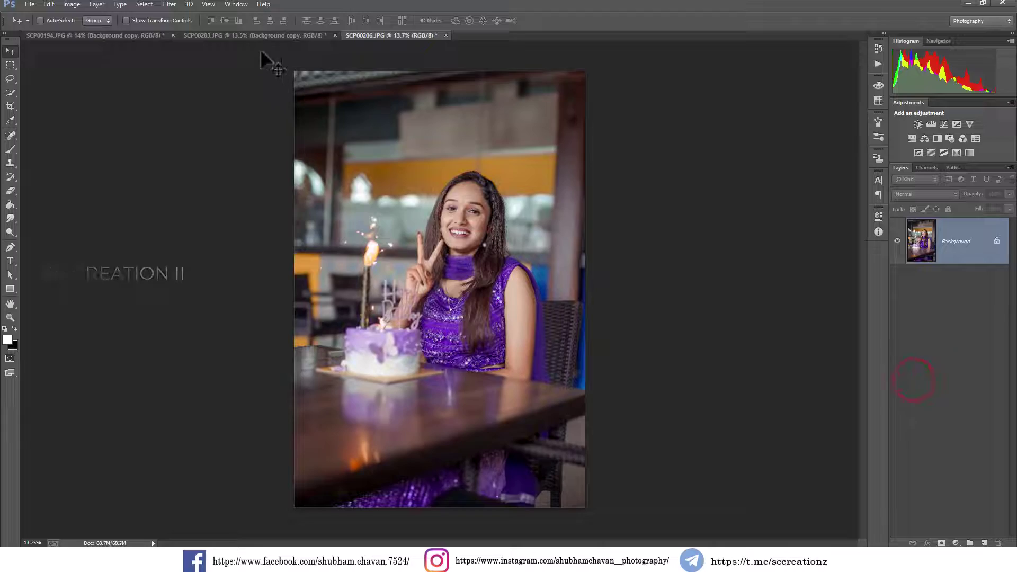
- Review SCP00203, SCP00194 and SCP00206 in turn
{"action": "left_click", "coordinate": [256, 35]}
{"action": "left_click", "coordinate": [136, 37]}
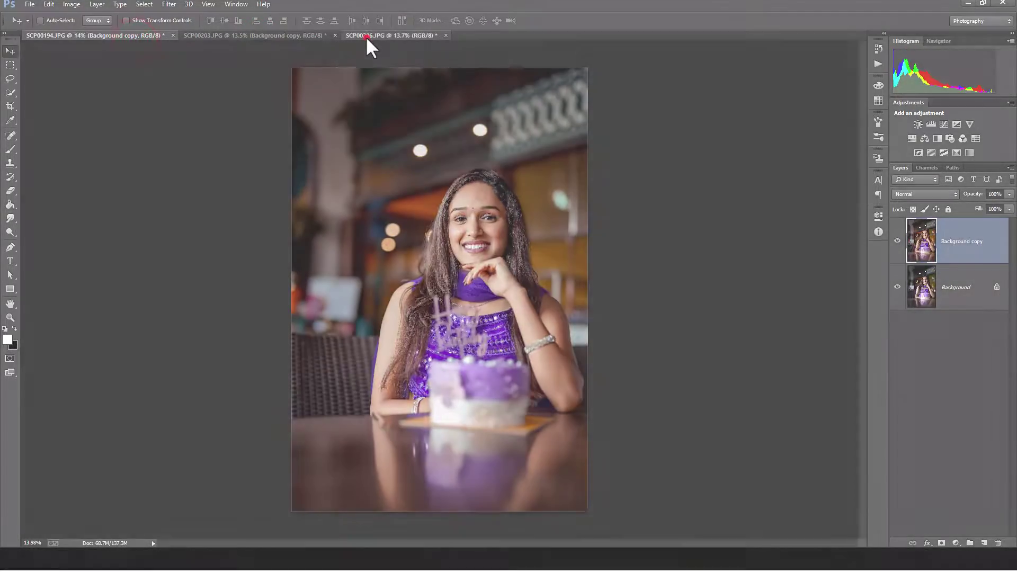
{"action": "left_click", "coordinate": [366, 36]}
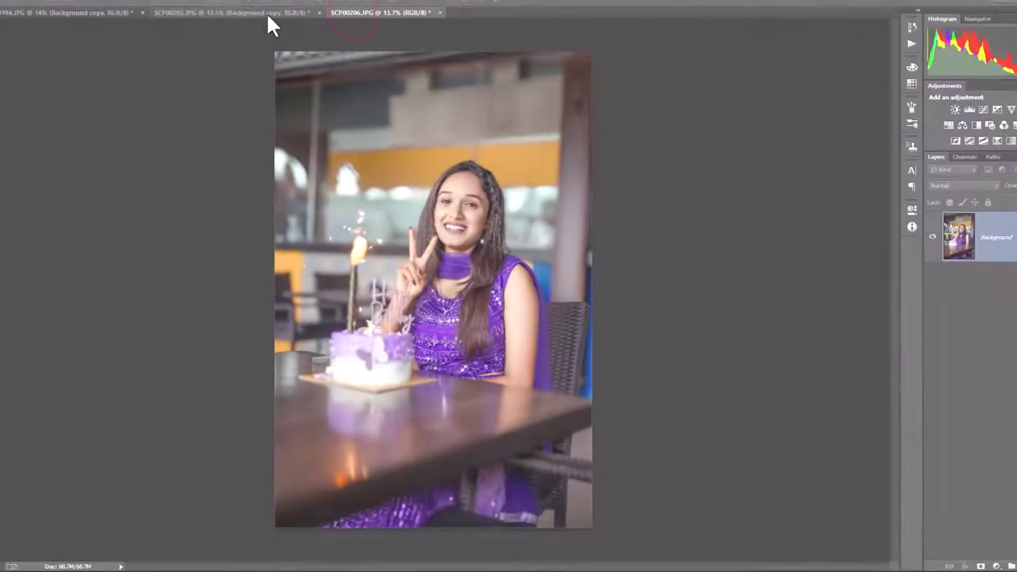